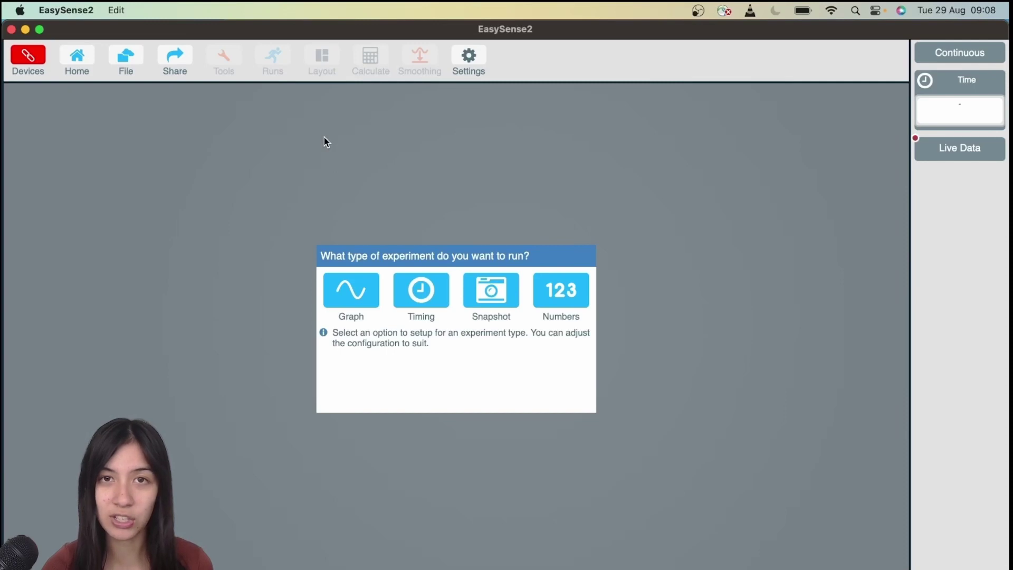
# - Connect EasySense2 to the Bluetooth V-Hub sensor listed under Devices
pyautogui.click(28, 55)
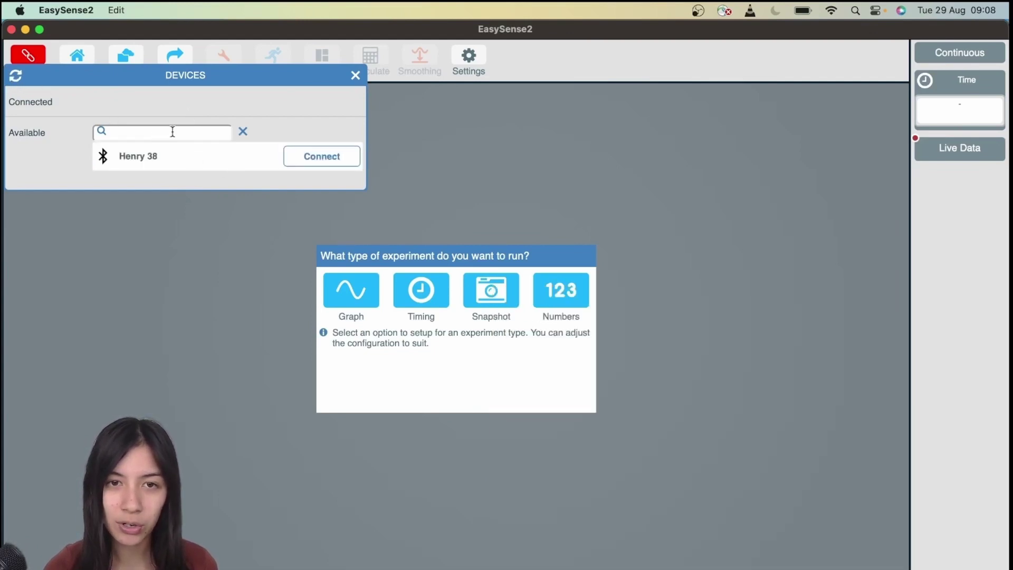
pyautogui.click(320, 163)
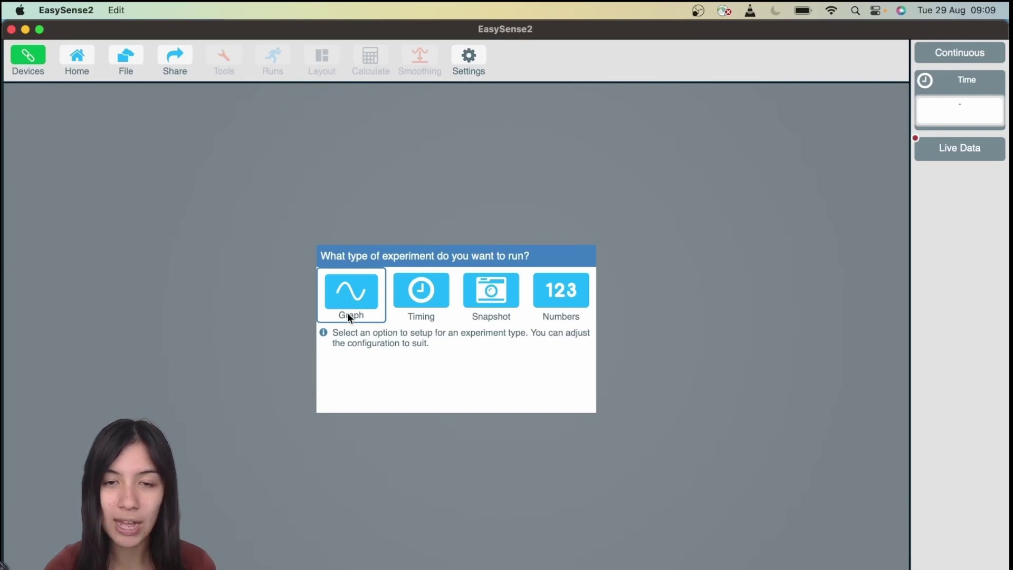
# - Start a Graph experiment and re-enable the Force sensor so Force (N) plots against time
pyautogui.click(347, 315)
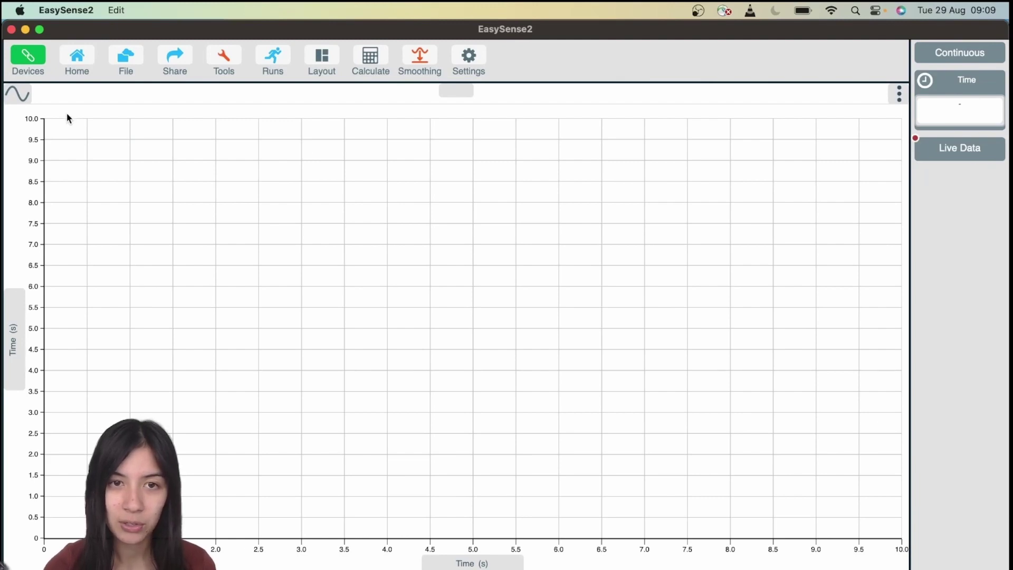
pyautogui.click(33, 66)
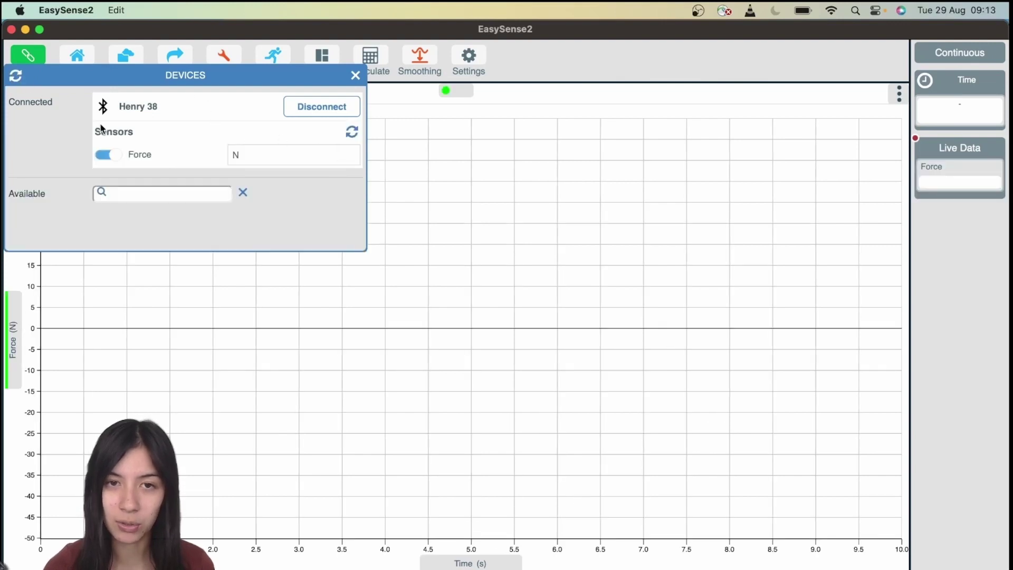
pyautogui.click(117, 153)
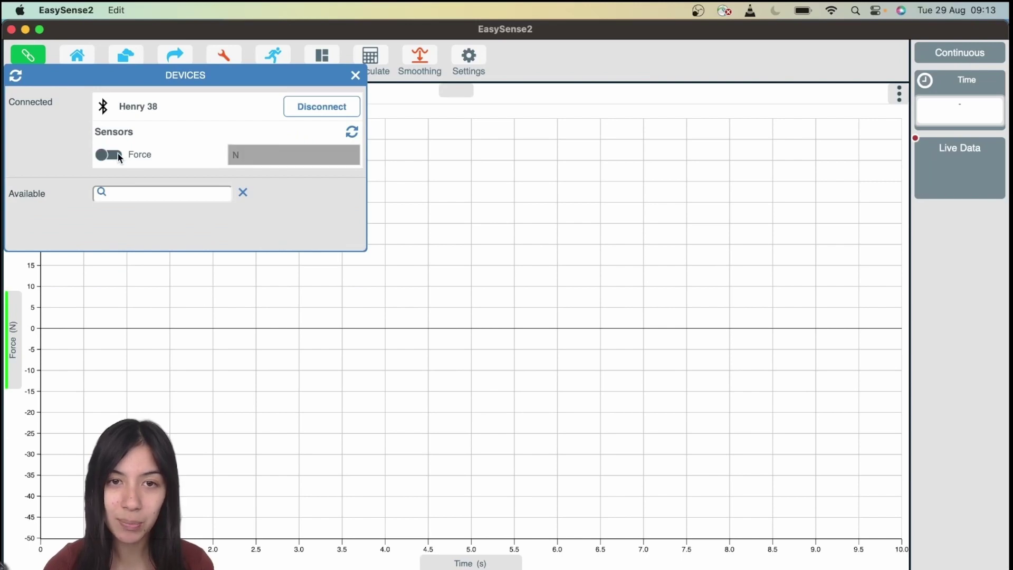
pyautogui.click(113, 156)
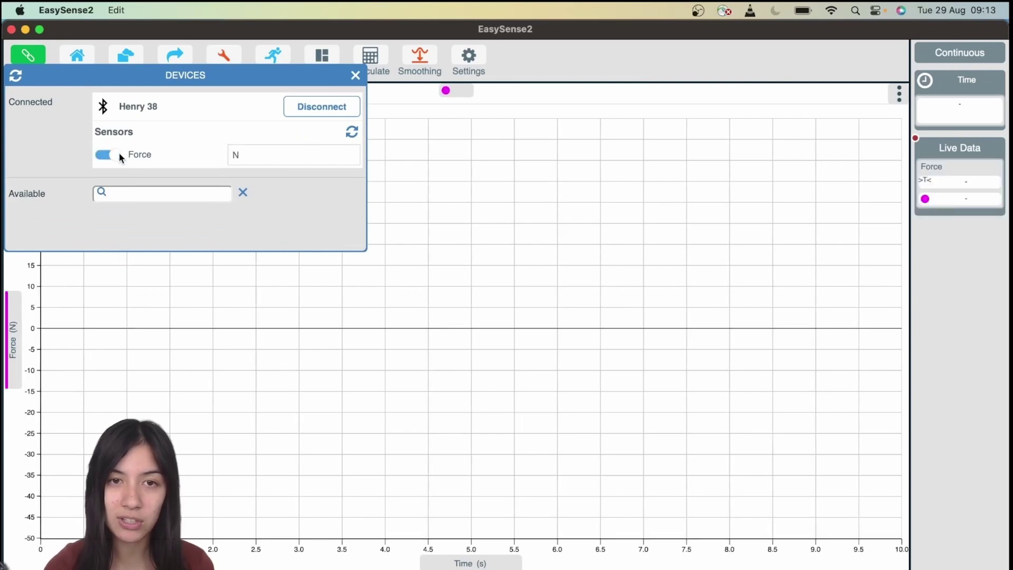
pyautogui.click(355, 76)
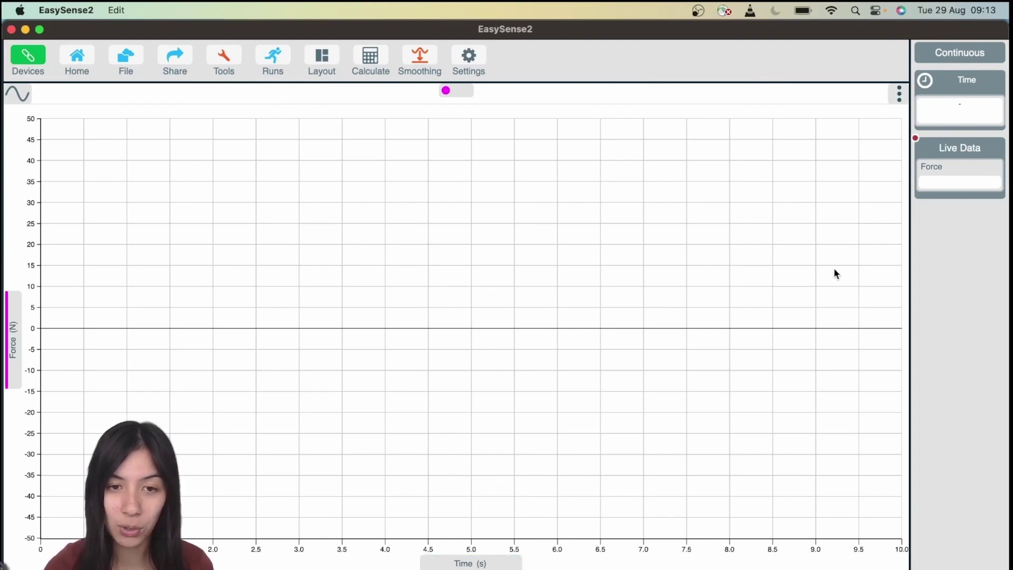
# - Switch the timer display to Reading and back, then review the Force channel settings (units N)
pyautogui.click(957, 100)
pyautogui.click(880, 147)
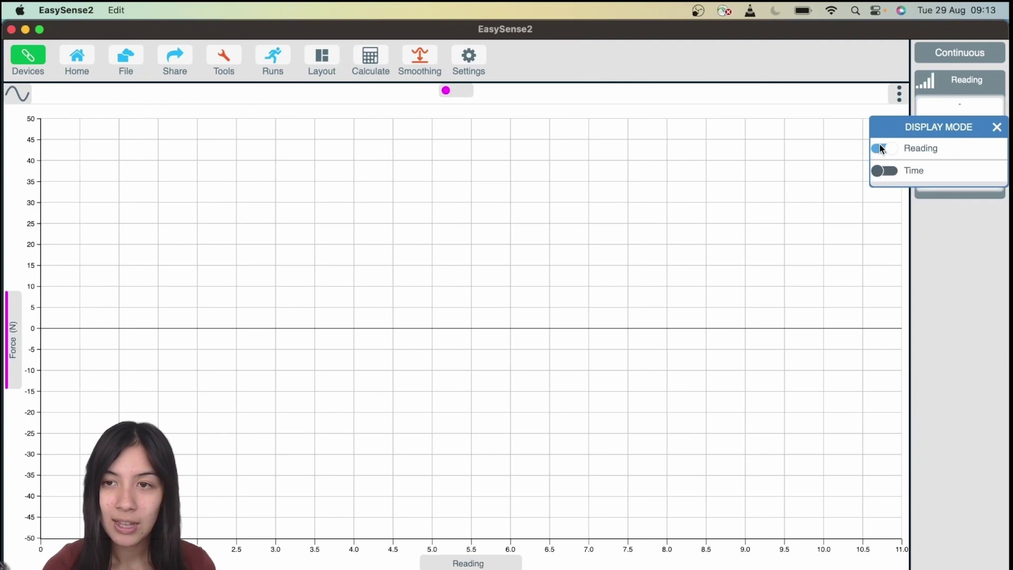
pyautogui.click(885, 171)
pyautogui.click(565, 401)
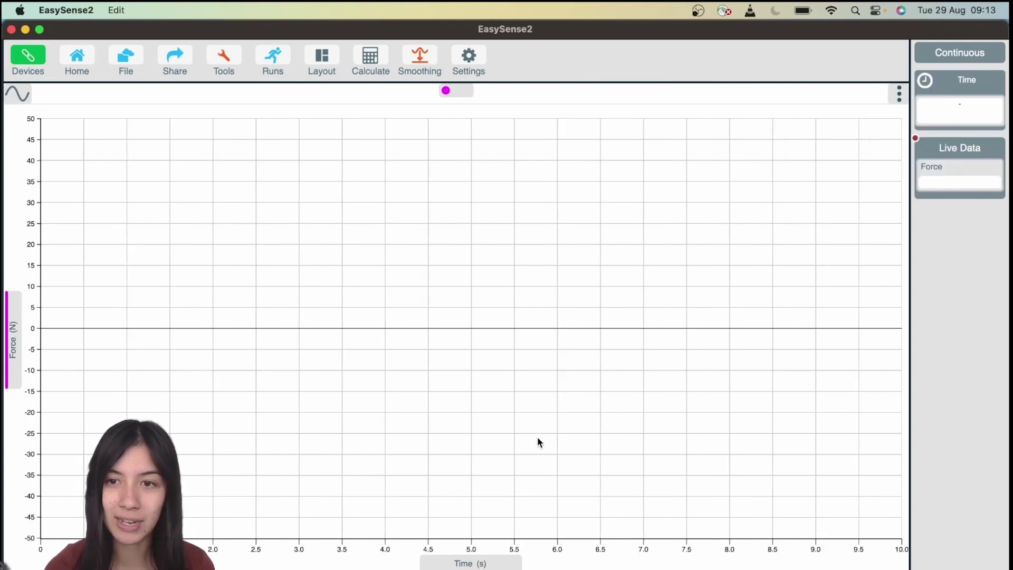
pyautogui.click(956, 169)
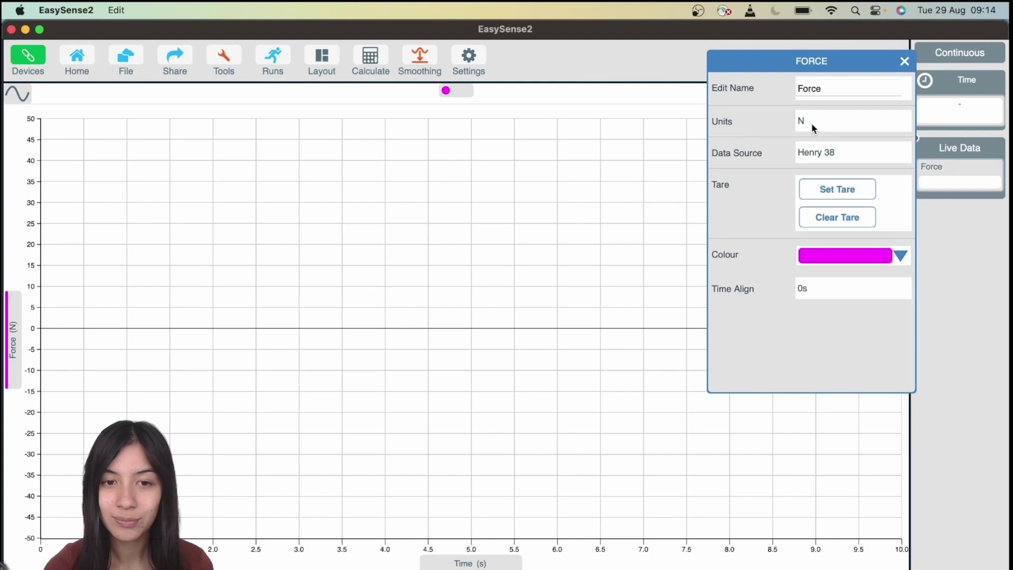
pyautogui.click(904, 60)
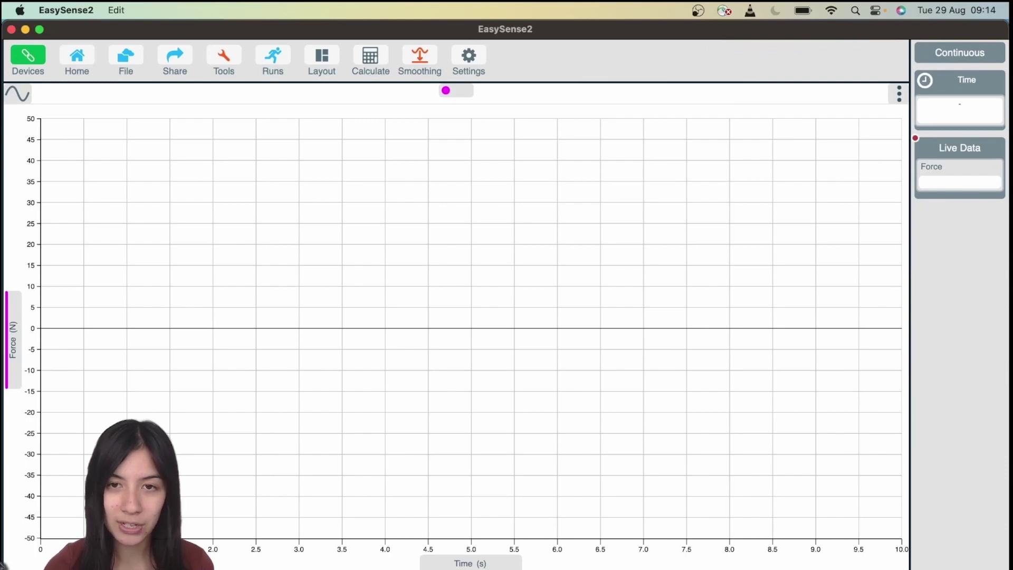
# - Keep the recording setup at Continuous mode, 50 ms interval, manual start and manual stop
pyautogui.click(38, 566)
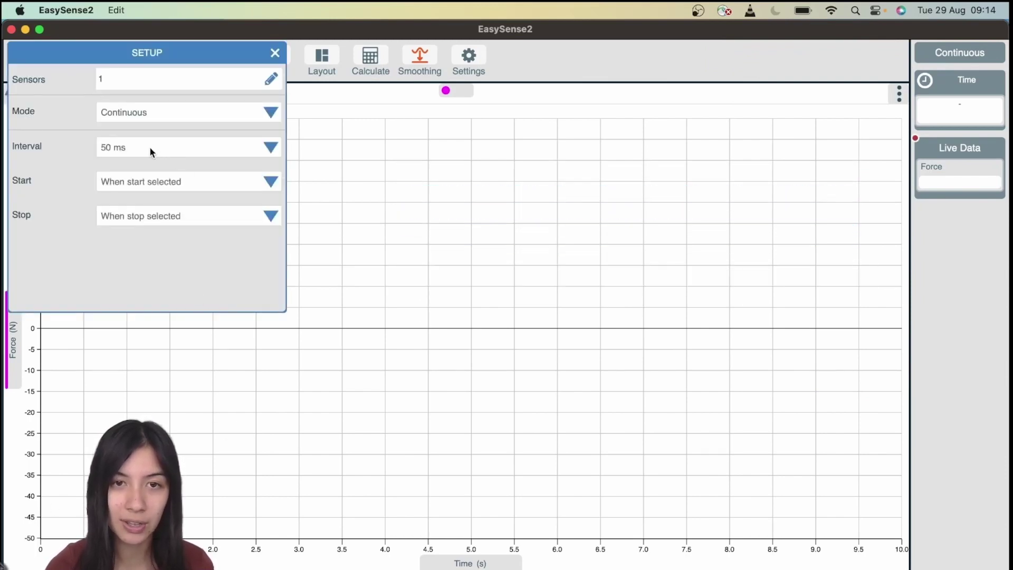
pyautogui.click(123, 116)
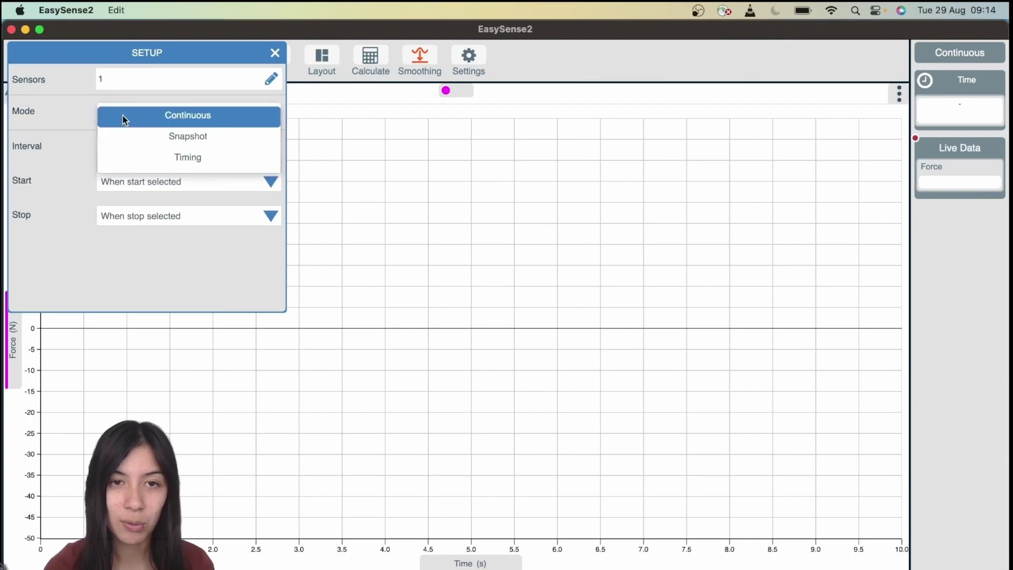
pyautogui.click(63, 115)
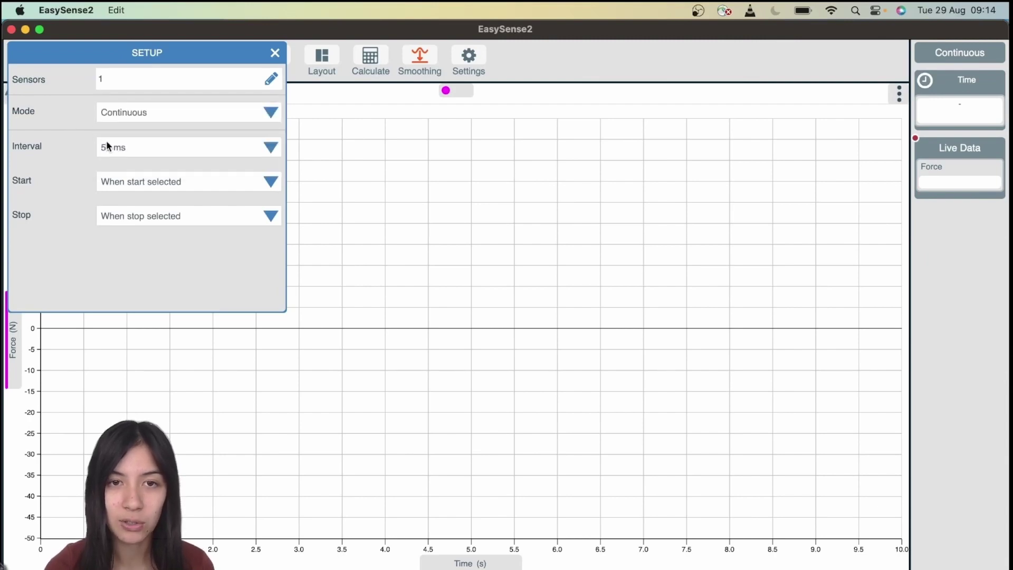
pyautogui.click(147, 159)
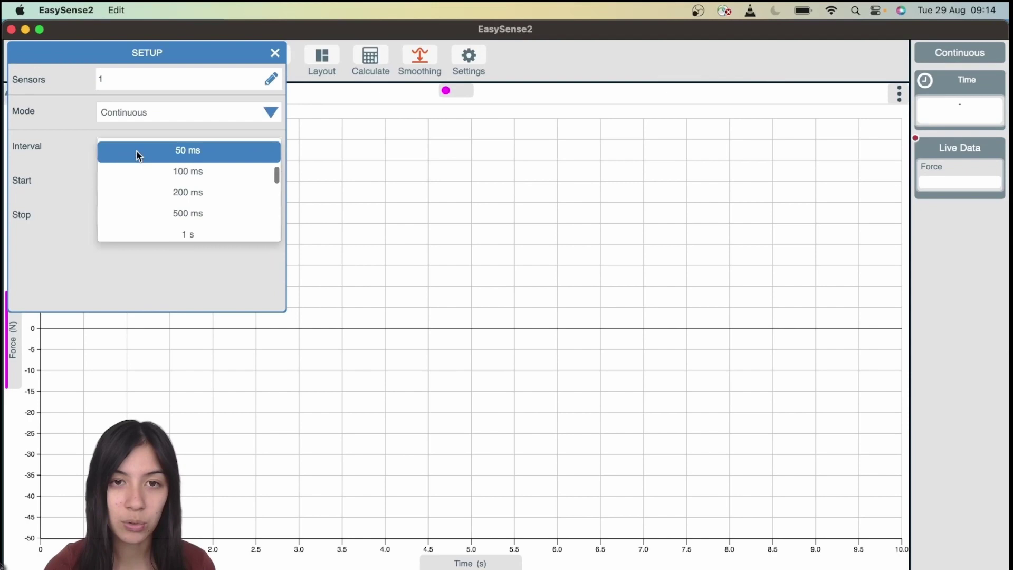
pyautogui.click(47, 141)
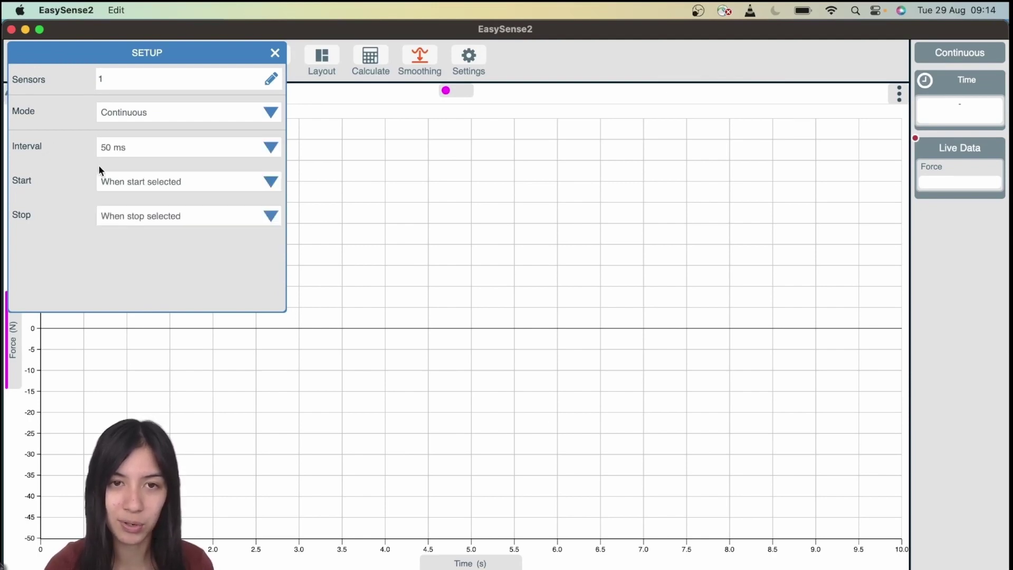
pyautogui.click(123, 180)
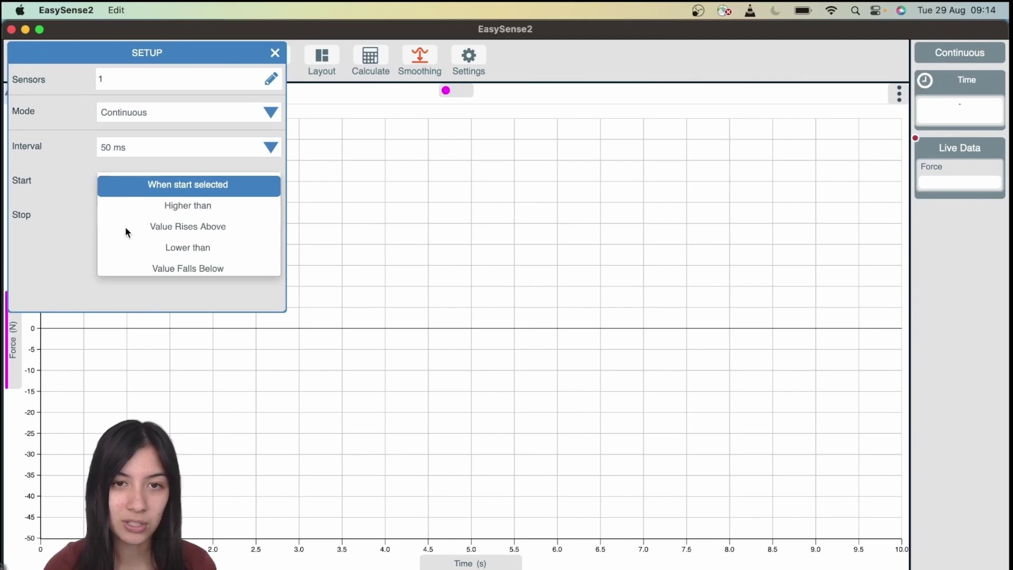
pyautogui.click(52, 252)
pyautogui.click(133, 215)
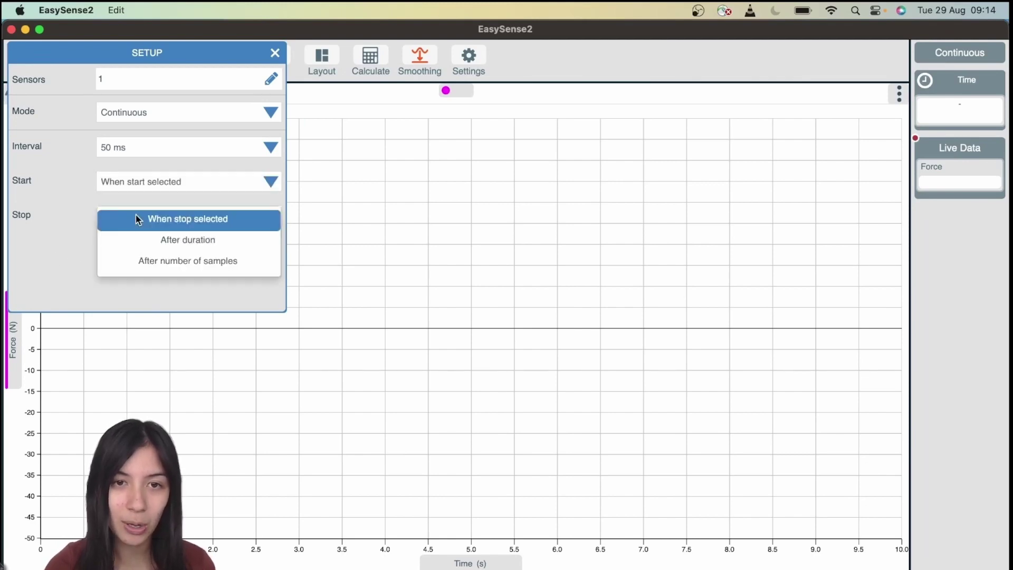
pyautogui.click(49, 241)
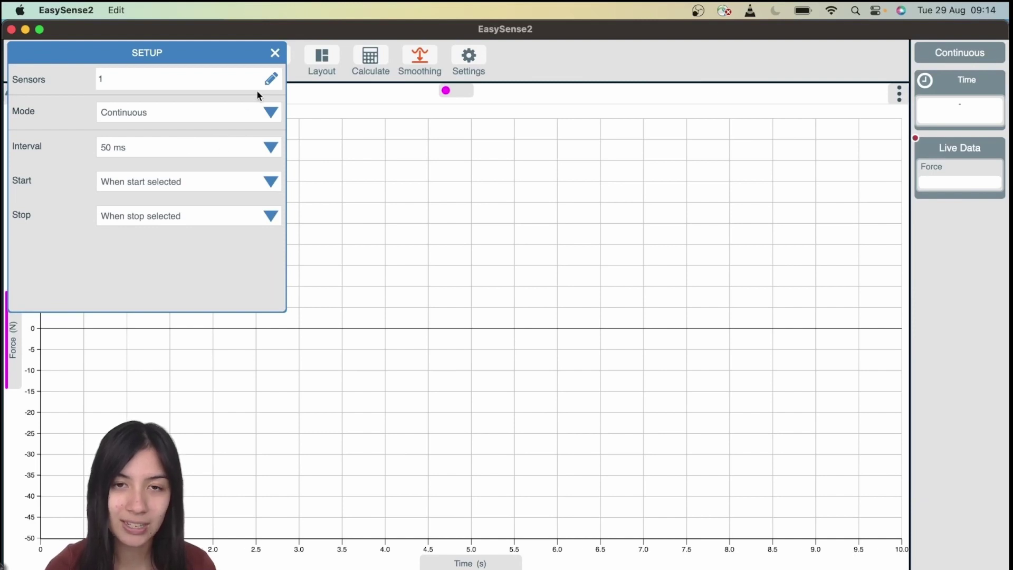
pyautogui.click(274, 54)
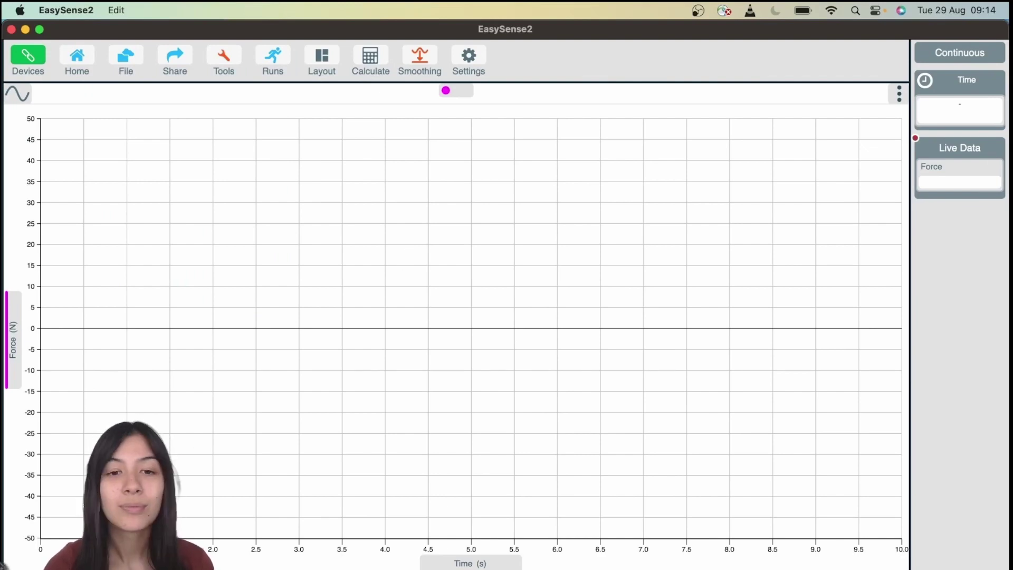
# - Record a continuous force run of about 14.6 seconds while loading the sensor
pyautogui.press('space')
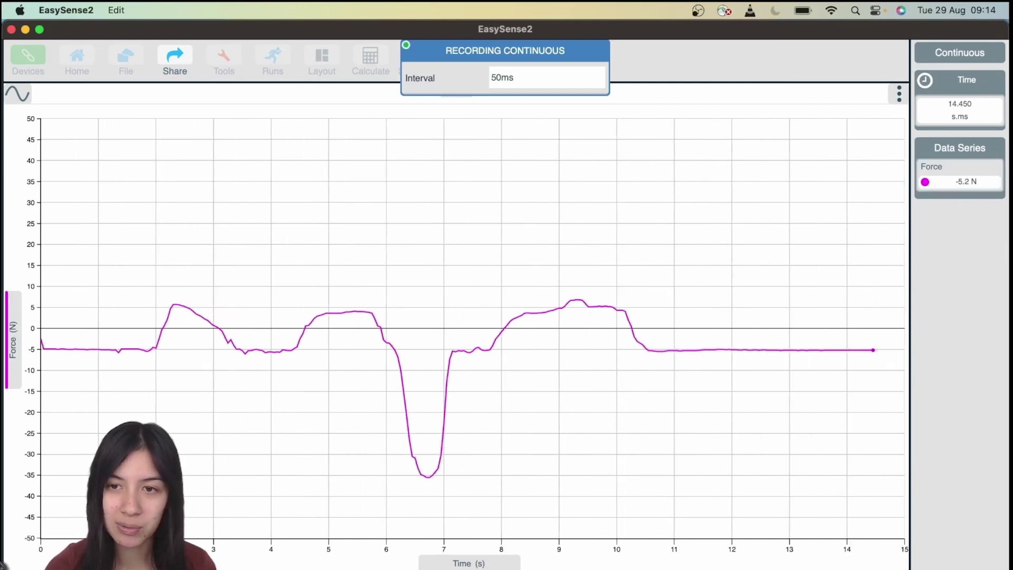
pyautogui.press('space')
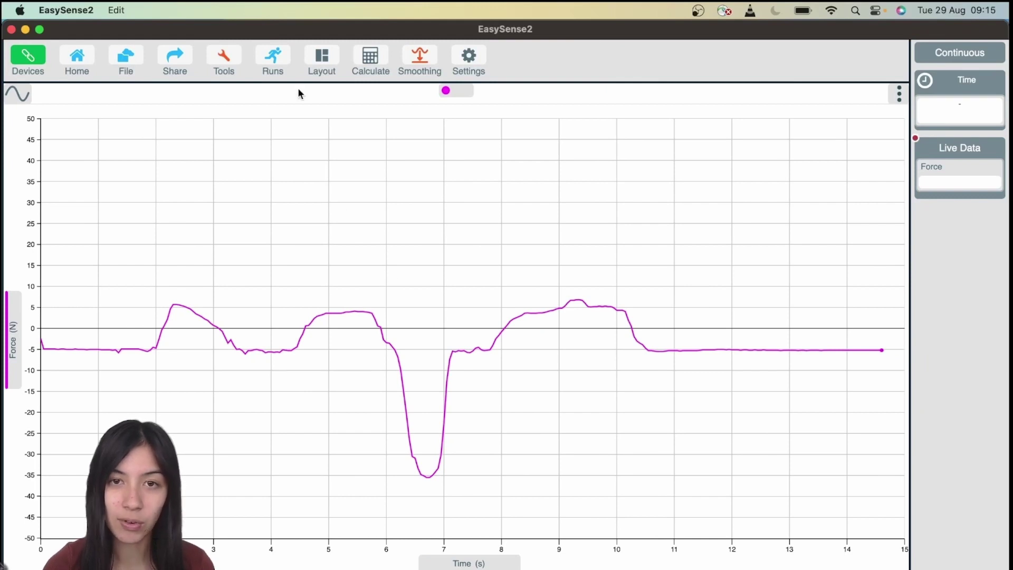
# - Check Run 1 in the runs list, then record a second force run of about 12 seconds
pyautogui.click(285, 64)
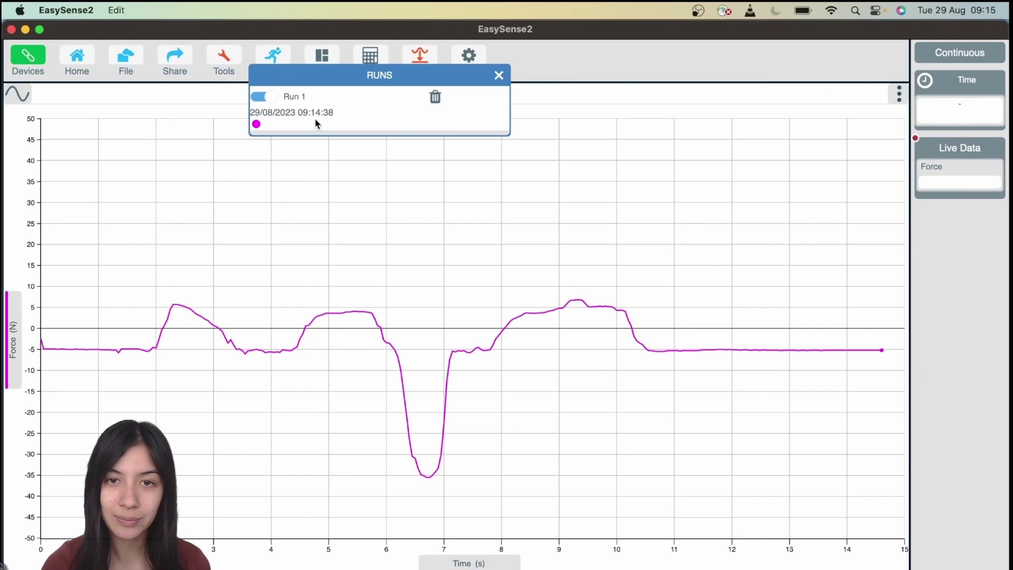
pyautogui.click(312, 201)
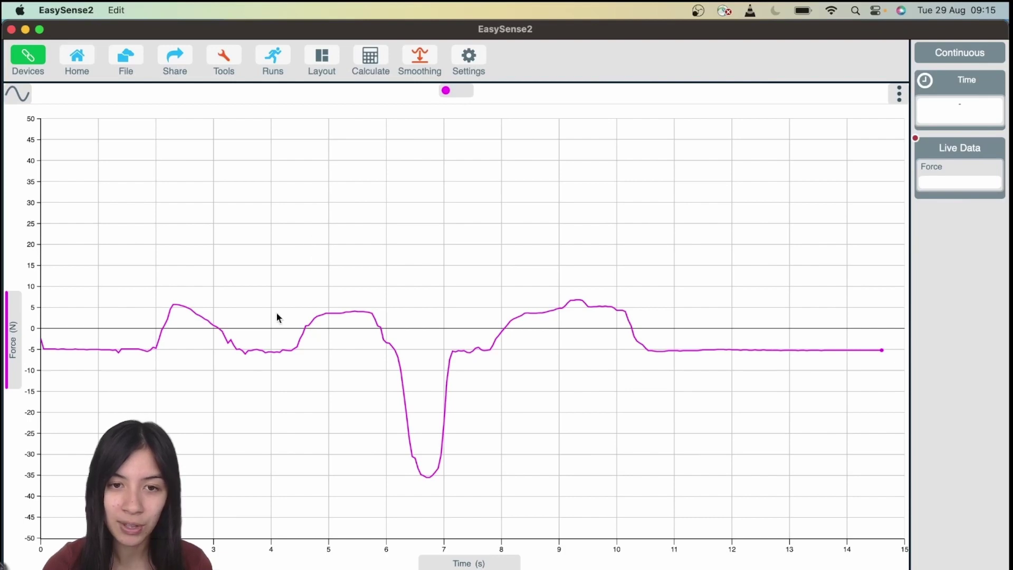
pyautogui.press('space')
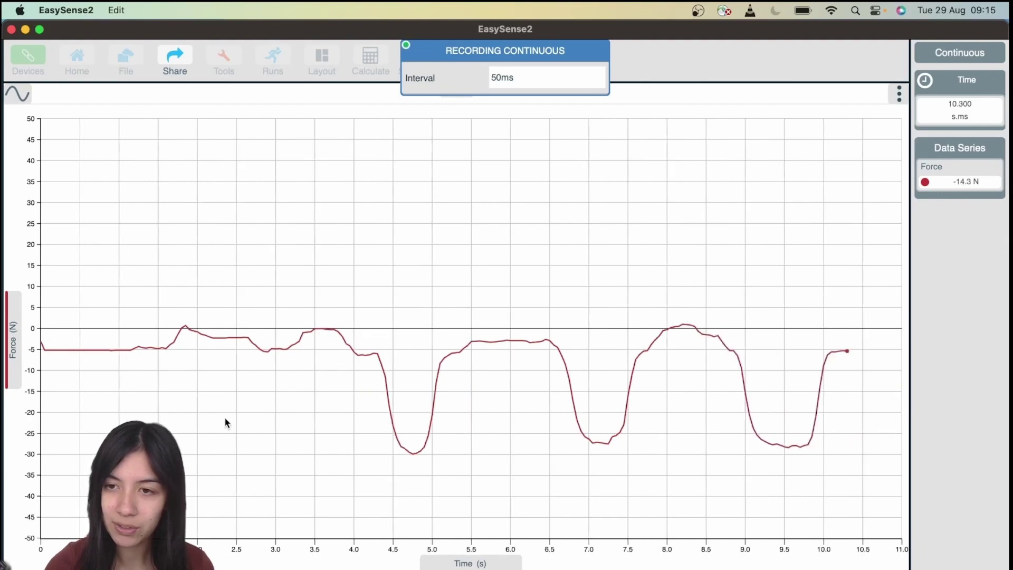
pyautogui.press('space')
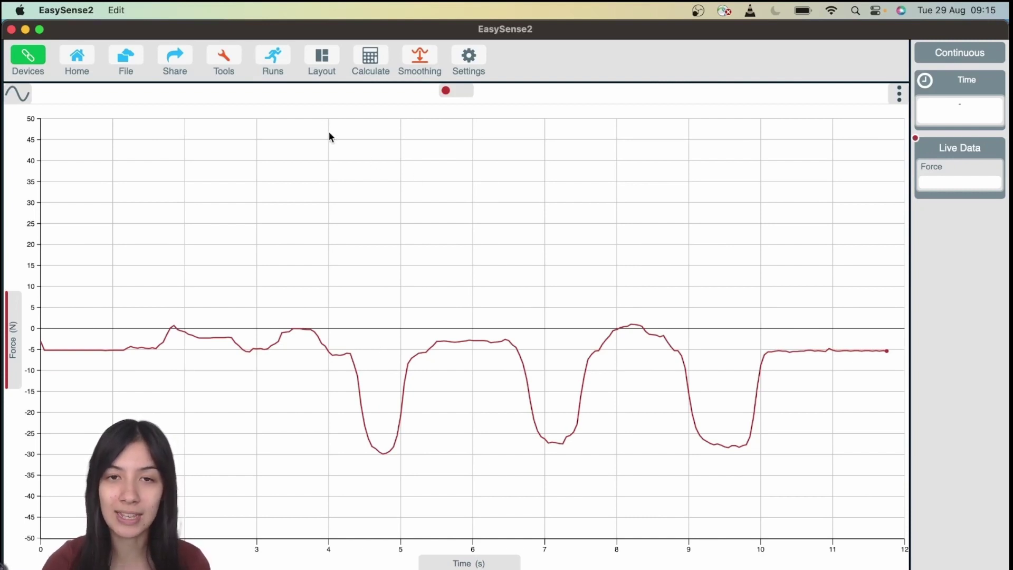
pyautogui.click(272, 57)
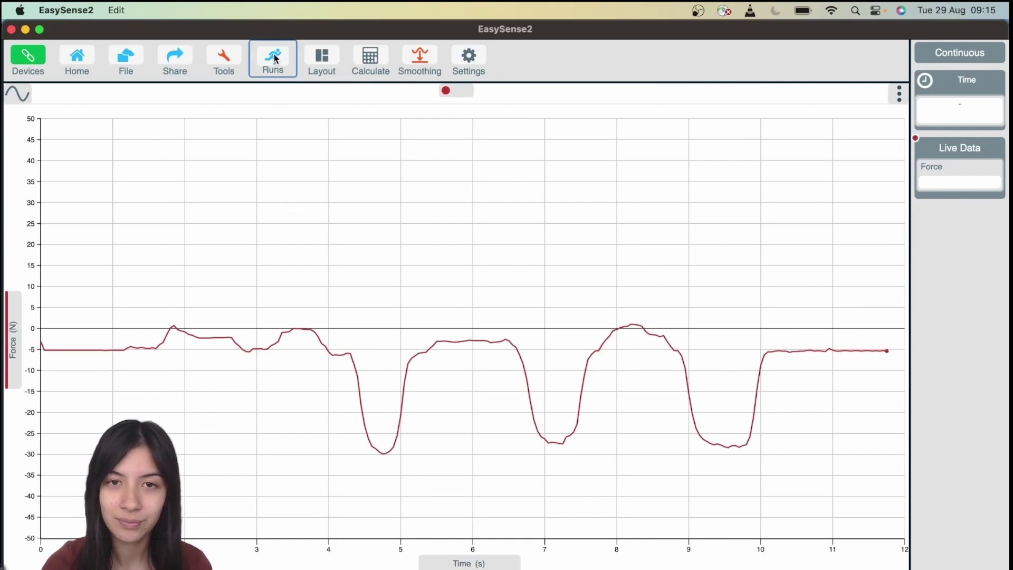
pyautogui.click(259, 97)
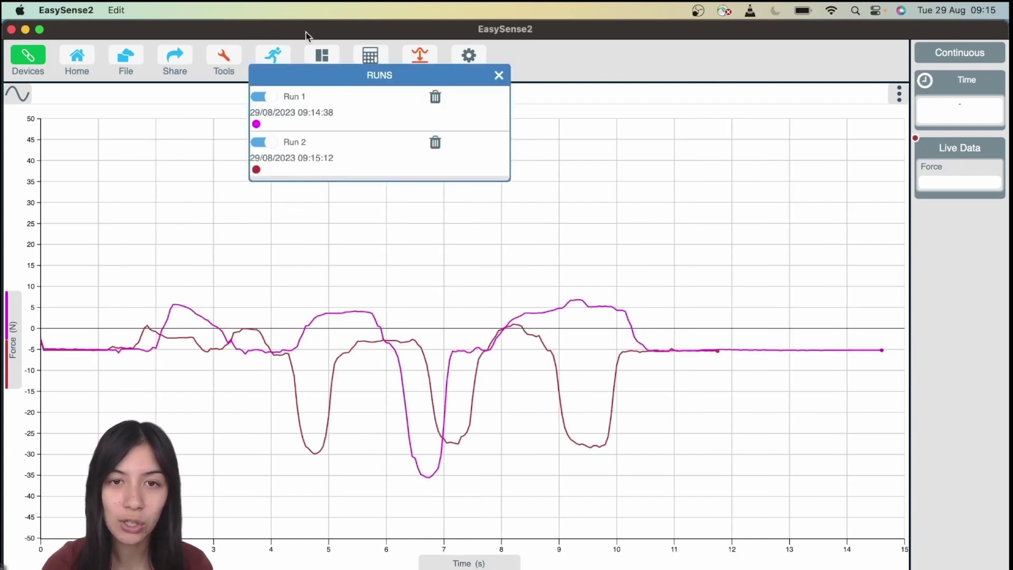
pyautogui.click(265, 97)
pyautogui.click(307, 266)
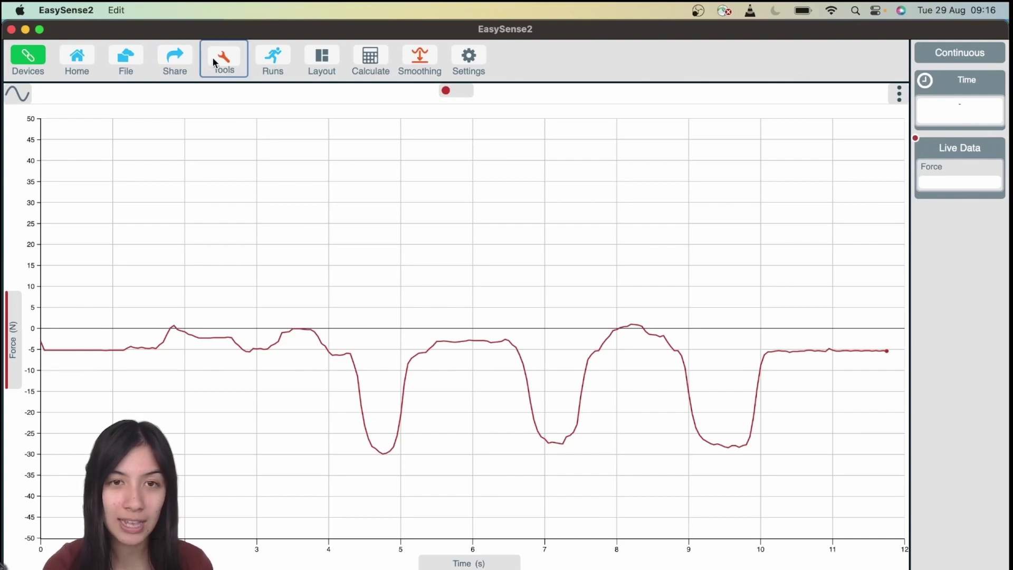
# - Save the force data under the name 'easy sense data 3'
pyautogui.click(128, 58)
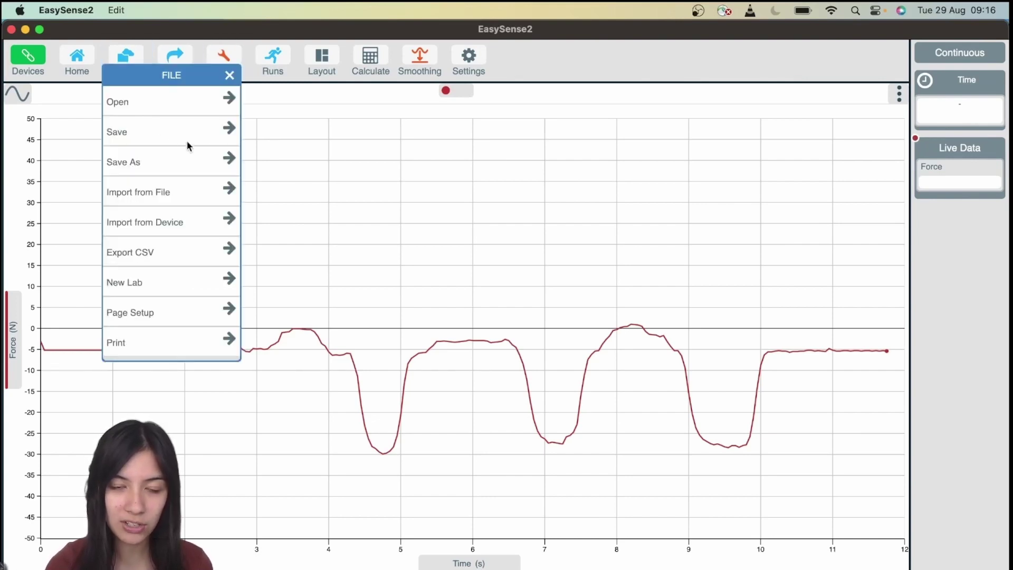
pyautogui.click(229, 157)
pyautogui.write('easy sense ')
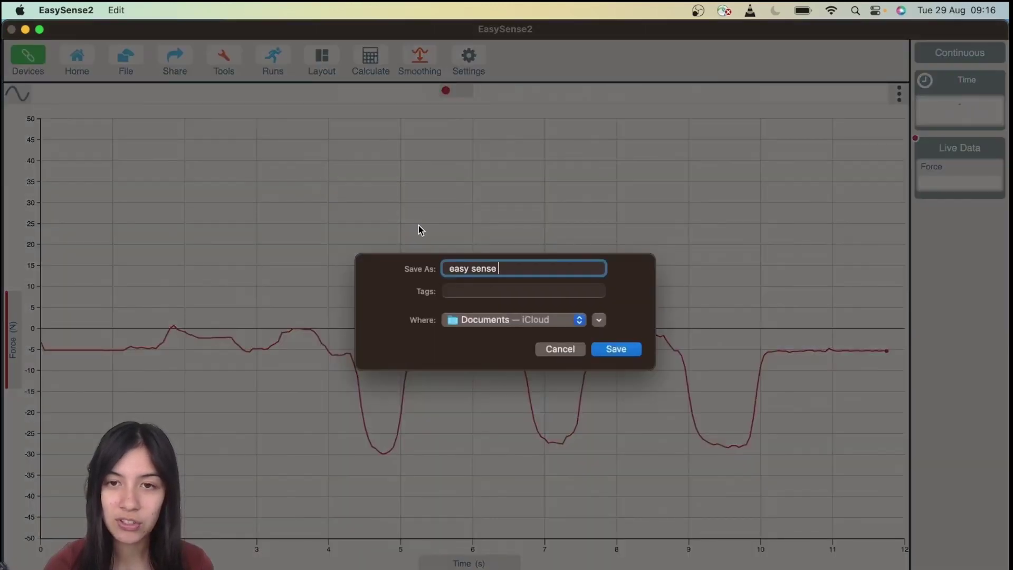
pyautogui.write('data 3')
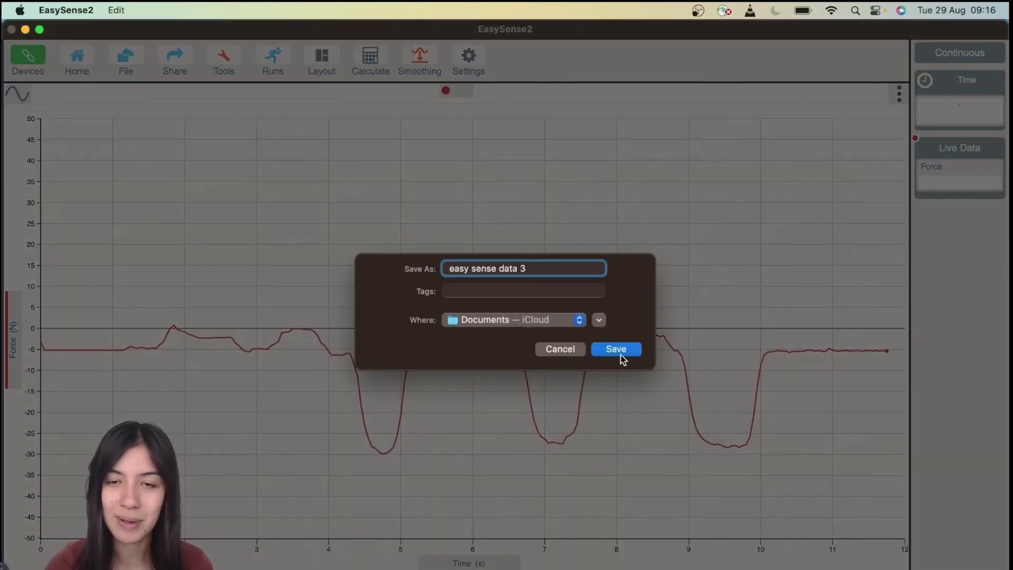
pyautogui.click(617, 350)
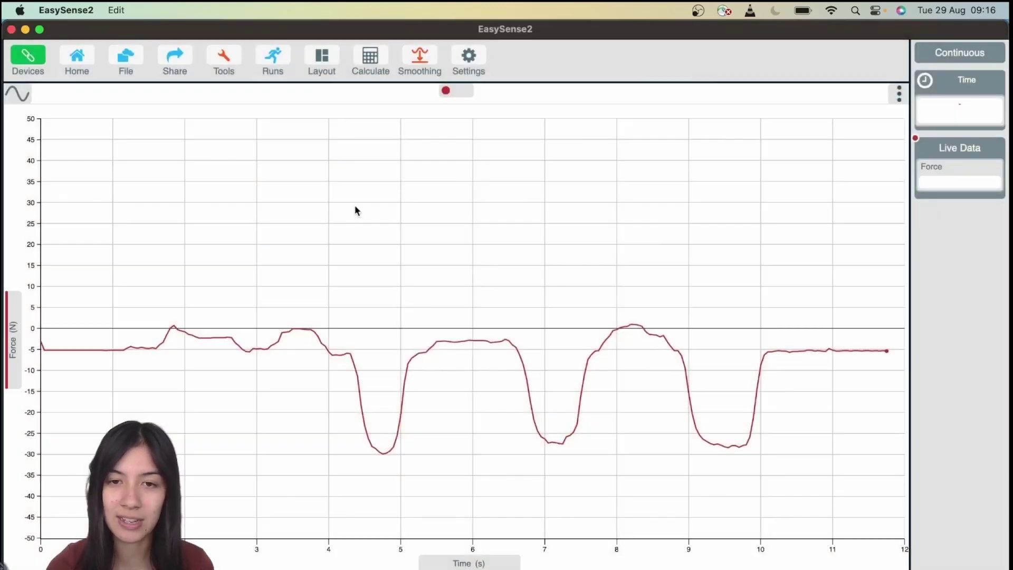
# - Export the force data as the CSV file 'easy sense csv 3'
pyautogui.click(135, 61)
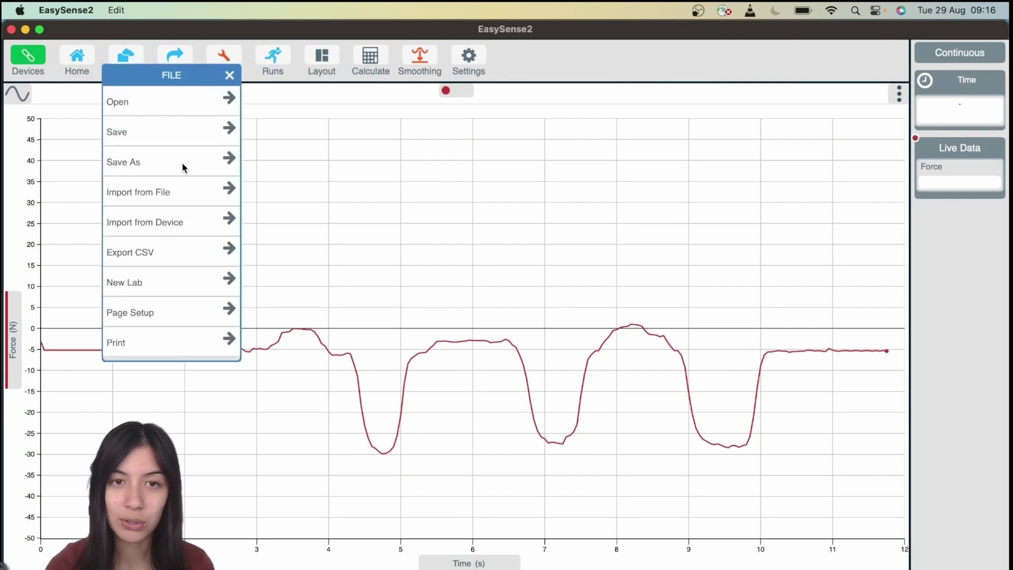
pyautogui.click(230, 248)
pyautogui.write('sa')
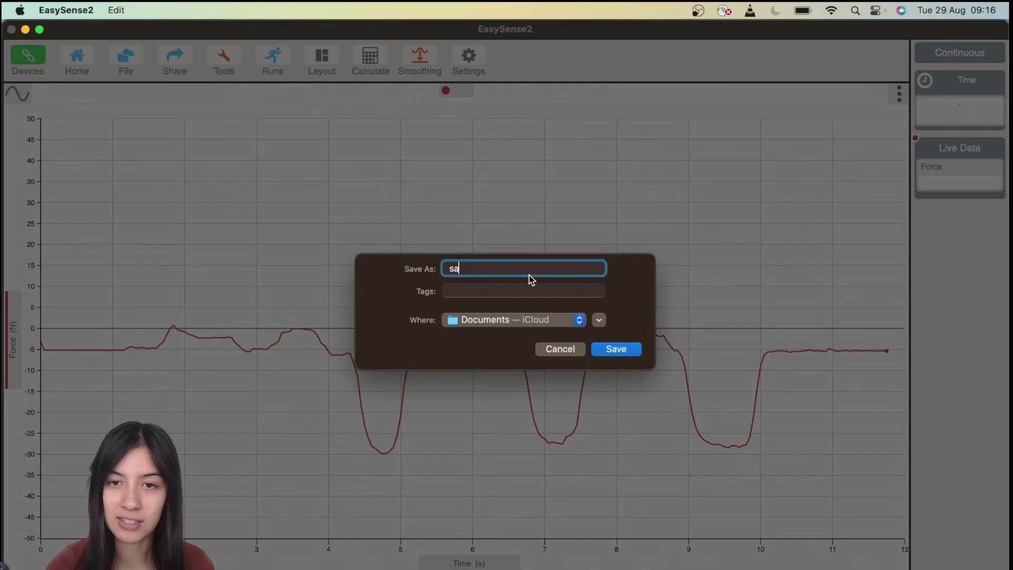
pyautogui.press('BackSpace')
pyautogui.press('BackSpace')
pyautogui.write('easy sens')
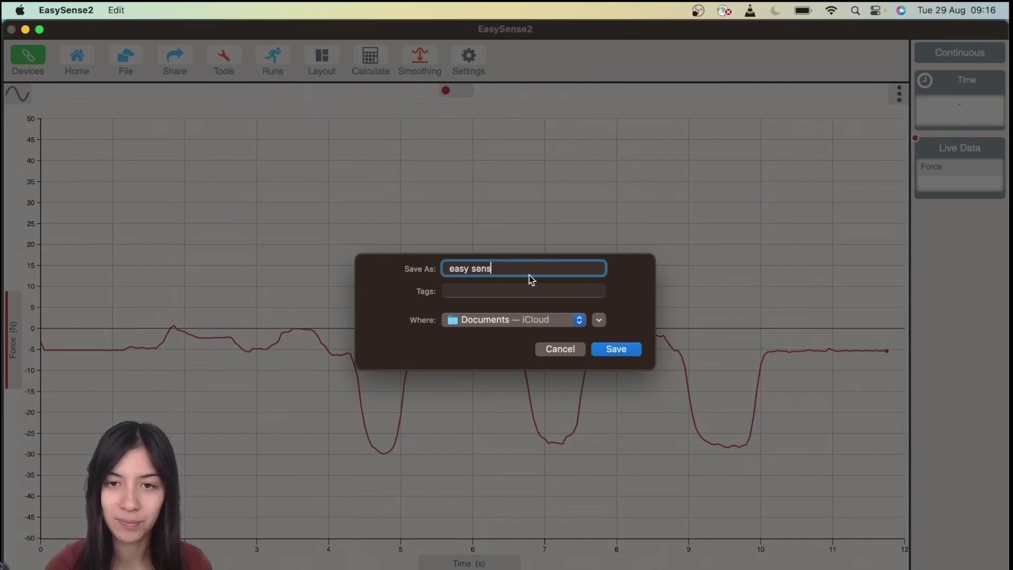
pyautogui.write('e csv 3')
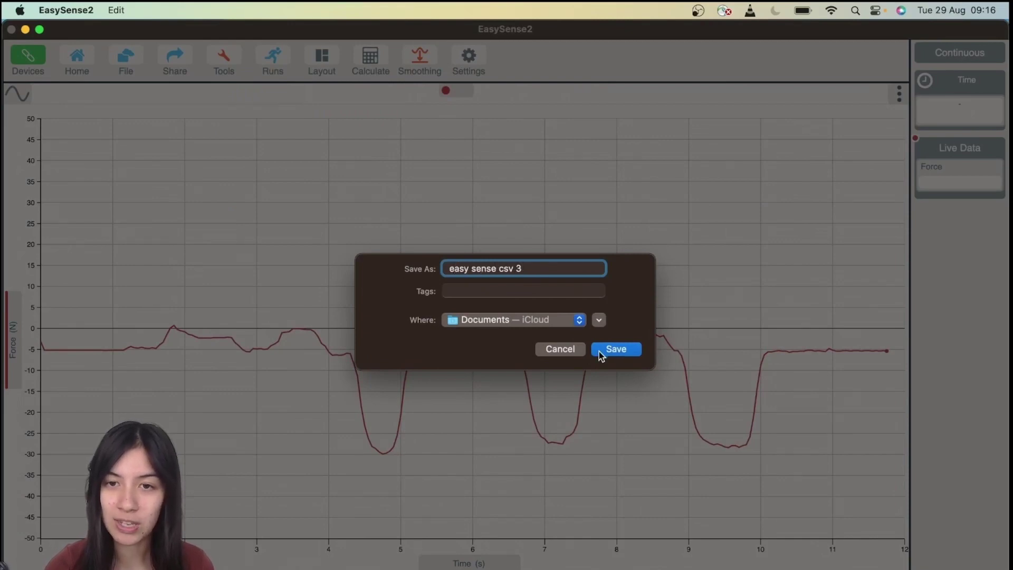
pyautogui.click(604, 351)
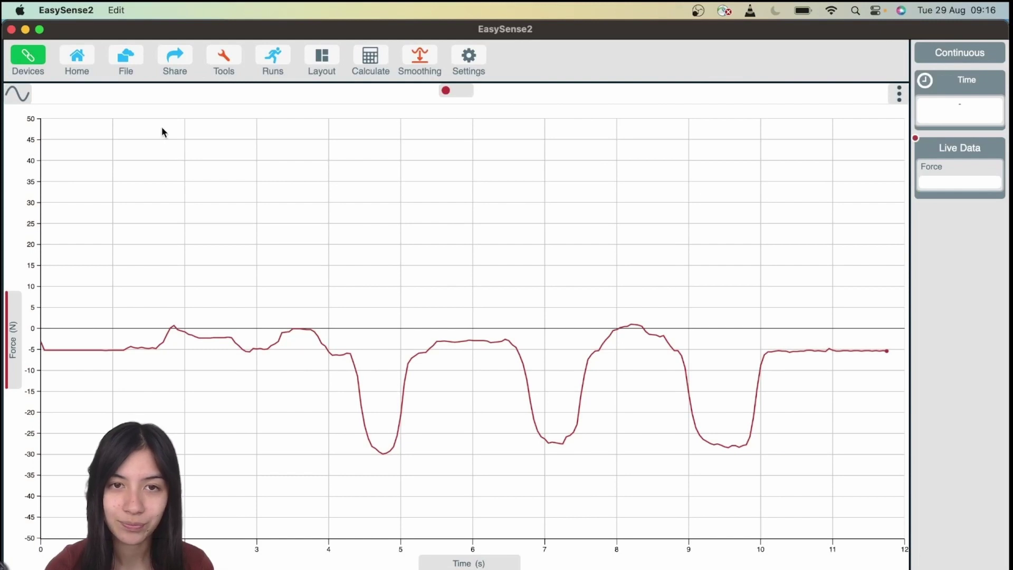
pyautogui.click(126, 58)
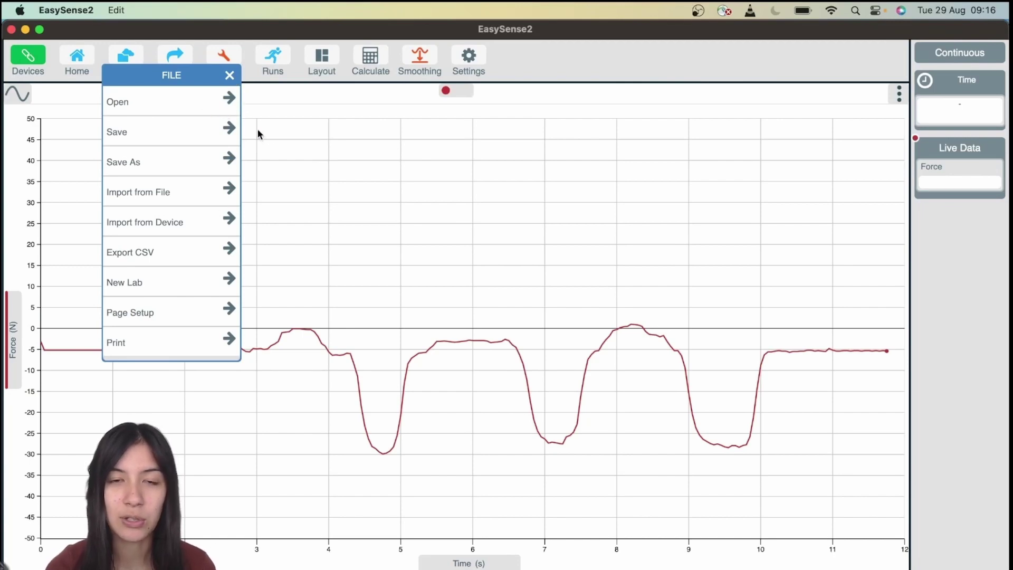
# - Load the saved 'easy sense data 3.es2' file from the Documents folder in Finder
pyautogui.click(305, 179)
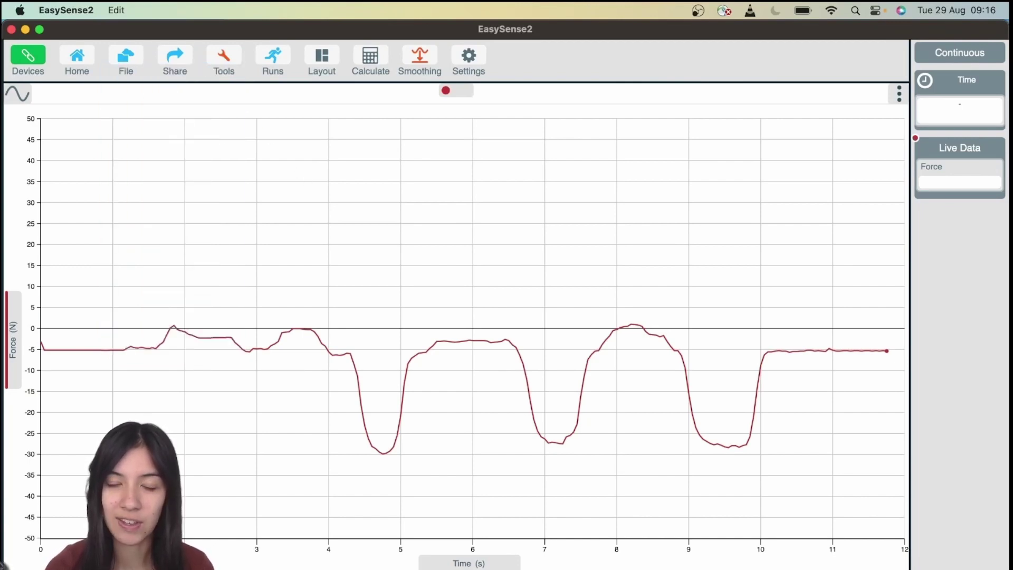
pyautogui.press('super+Tab')
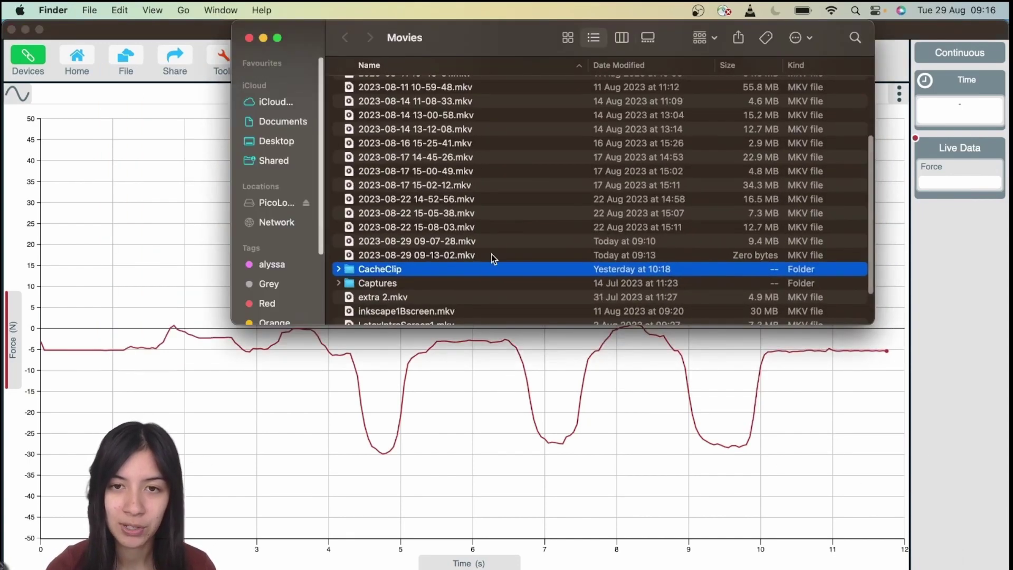
pyautogui.click(283, 122)
pyautogui.doubleClick(436, 157)
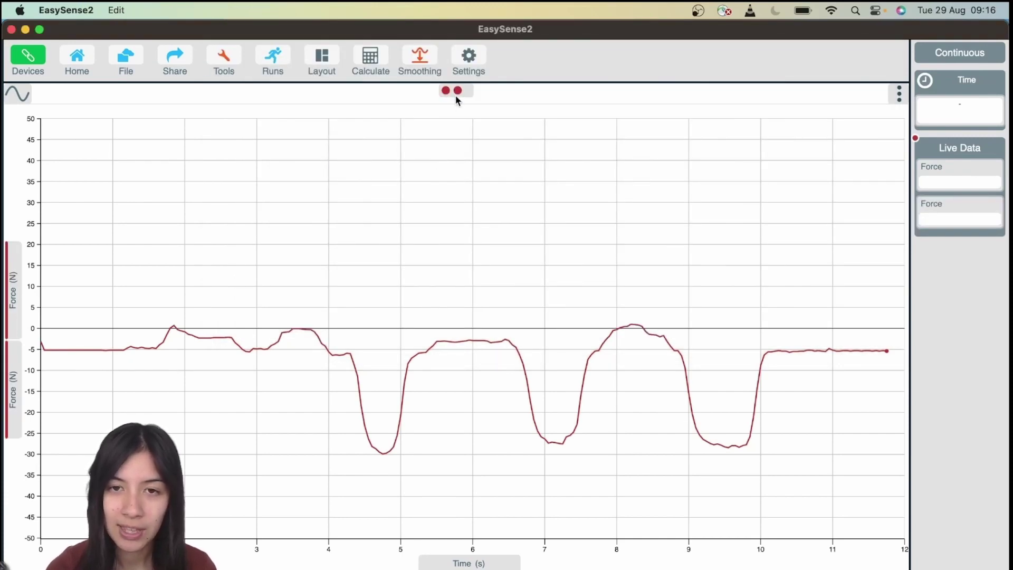
# - Hide the first Force run so only one Force trace is plotted
pyautogui.click(452, 91)
pyautogui.click(411, 134)
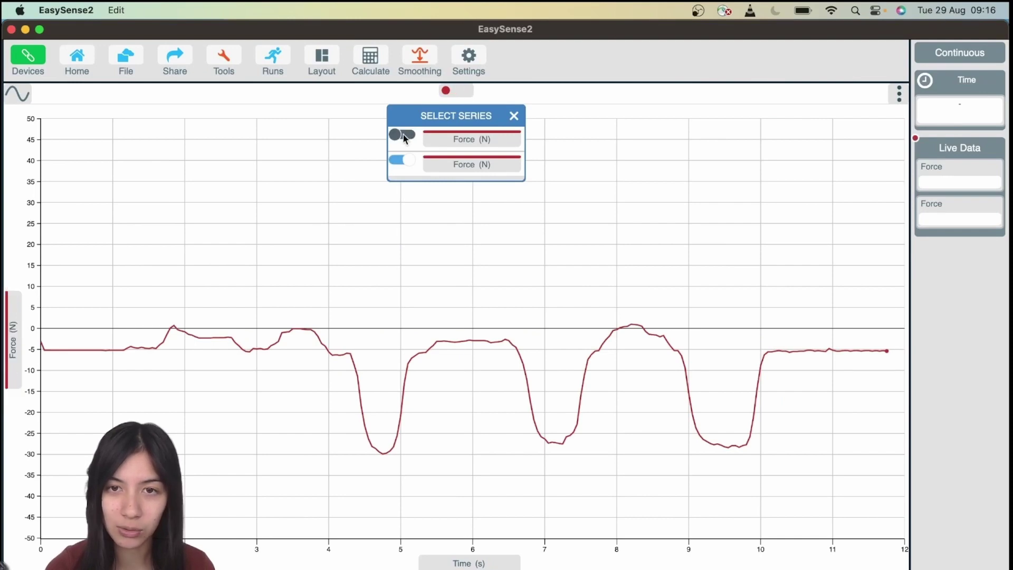
pyautogui.click(401, 133)
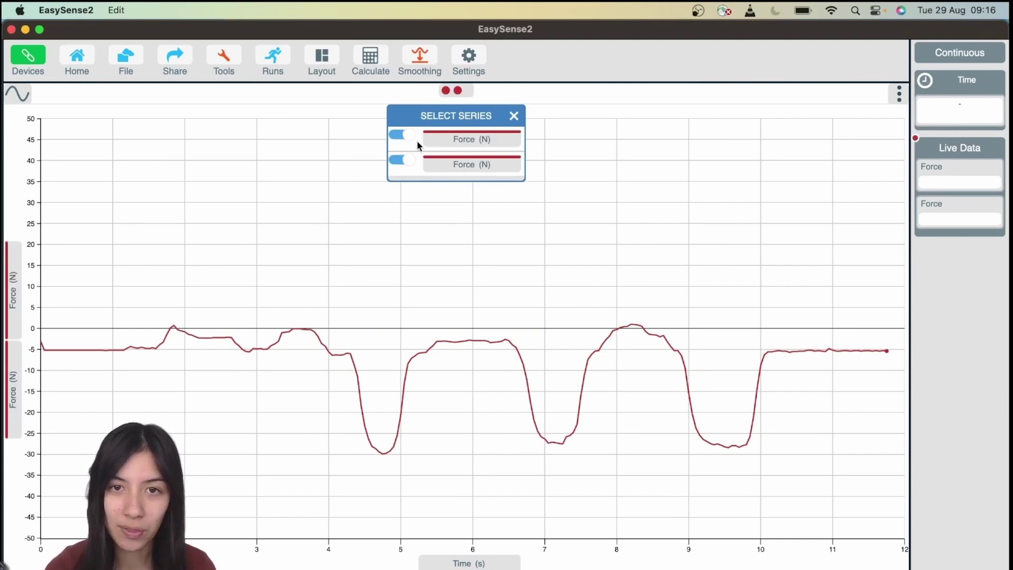
pyautogui.click(411, 136)
pyautogui.click(384, 227)
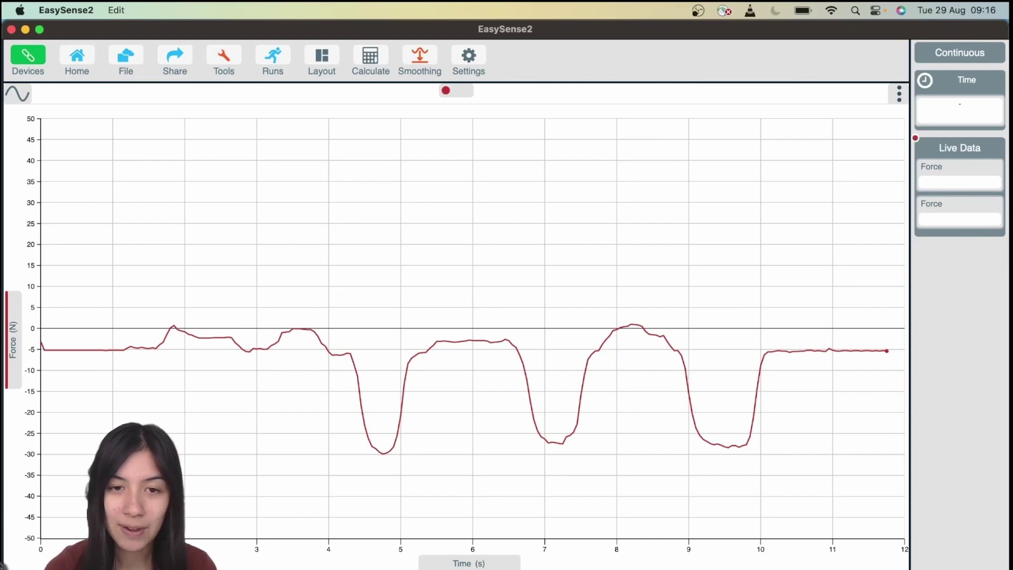
pyautogui.press('super+Tab')
pyautogui.click(425, 116)
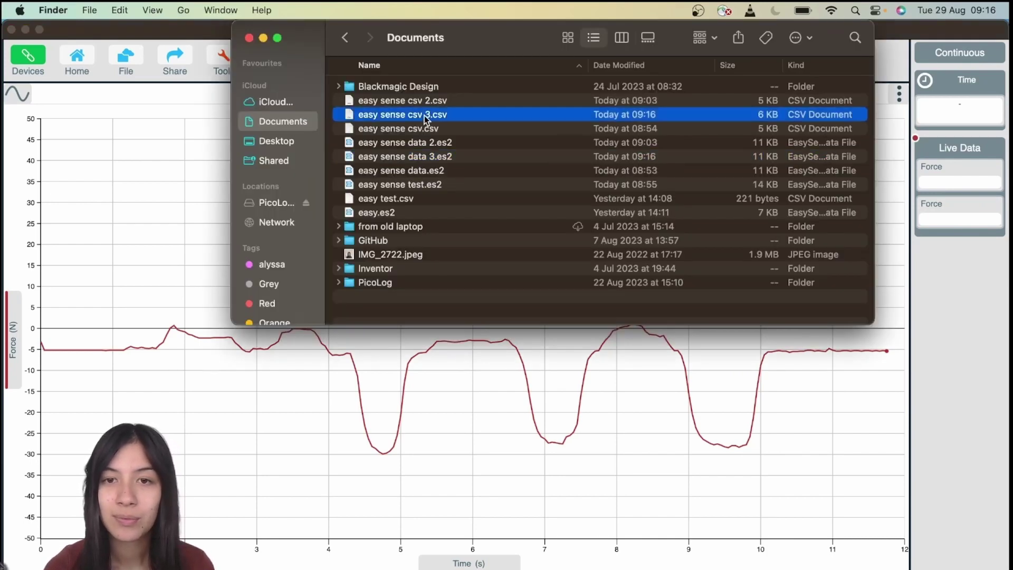
pyautogui.doubleClick(425, 115)
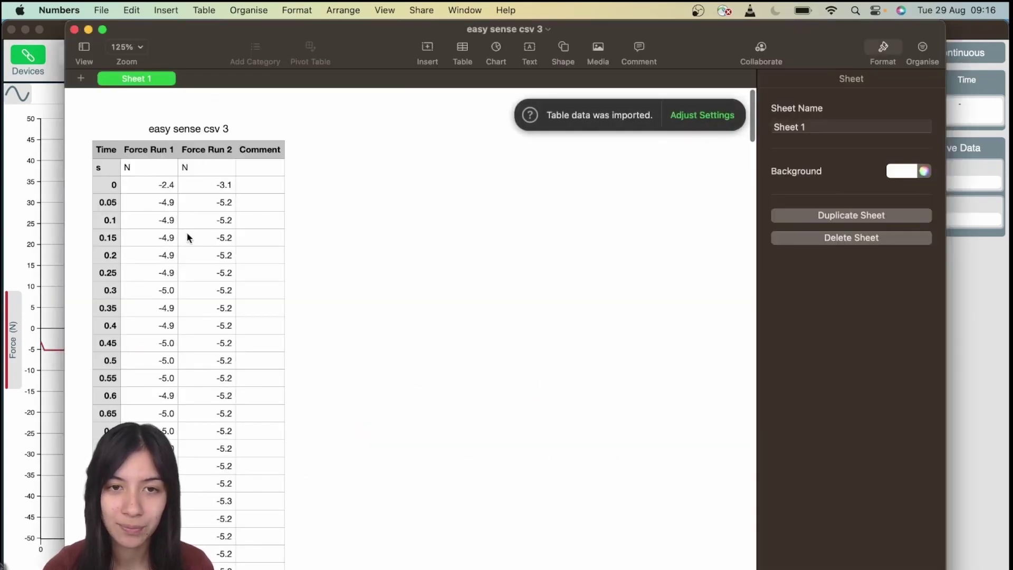
pyautogui.scroll(-5, 187, 237)
pyautogui.scroll(3, 188, 237)
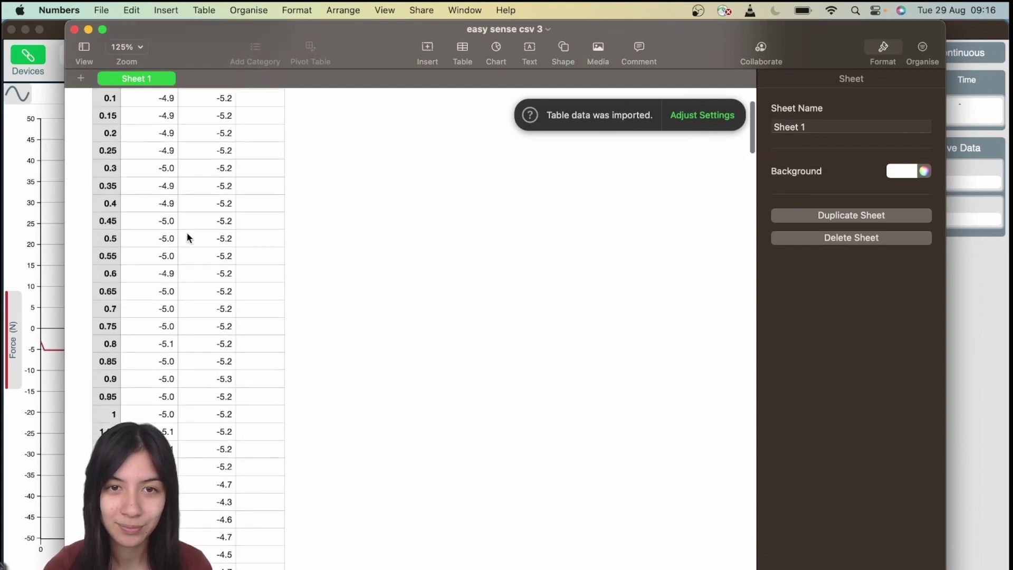
pyautogui.scroll(2, 186, 232)
pyautogui.click(74, 29)
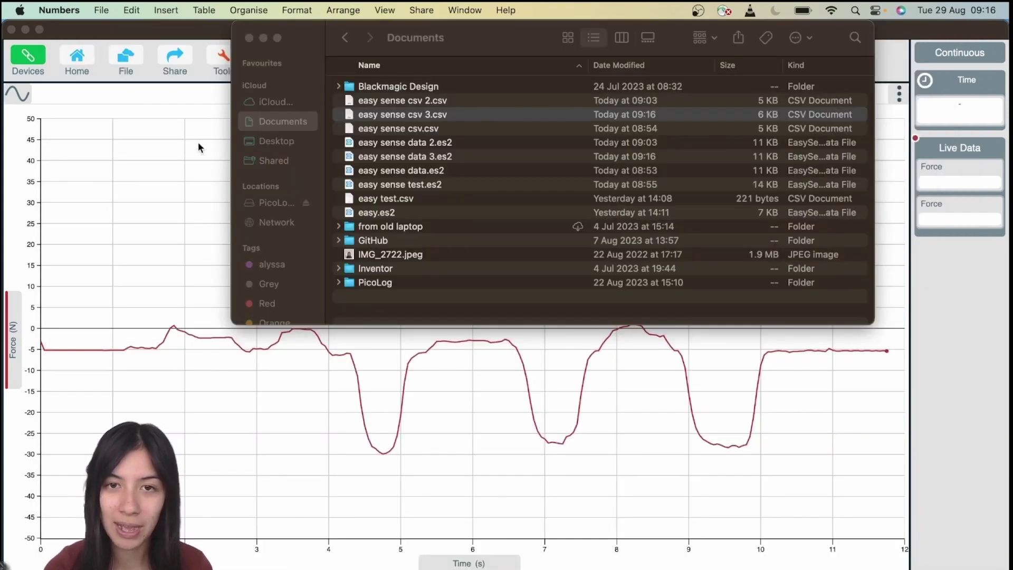
pyautogui.click(249, 38)
pyautogui.click(272, 154)
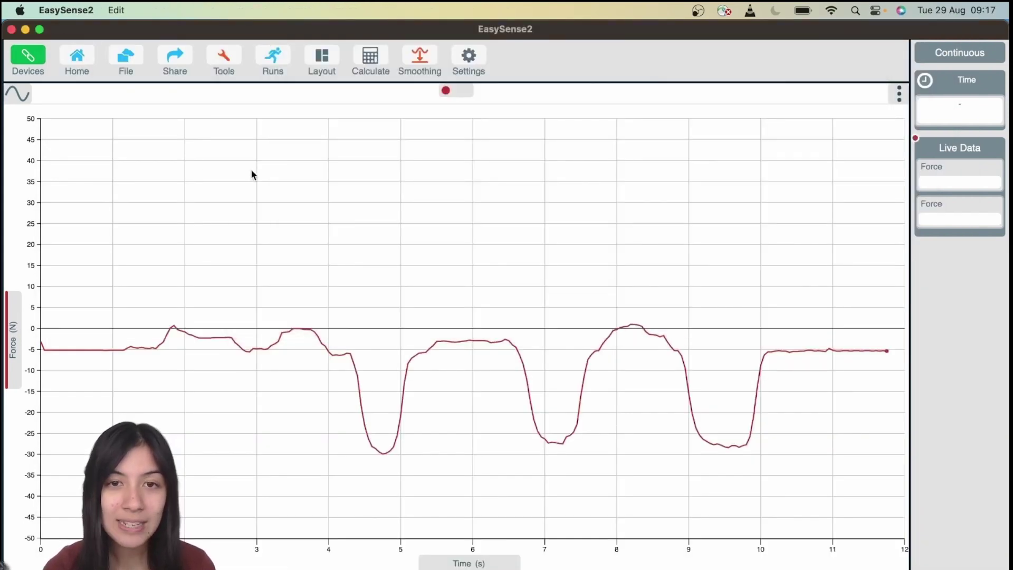
# - Go Home and discard the unsaved force data with Don't Save
pyautogui.click(80, 62)
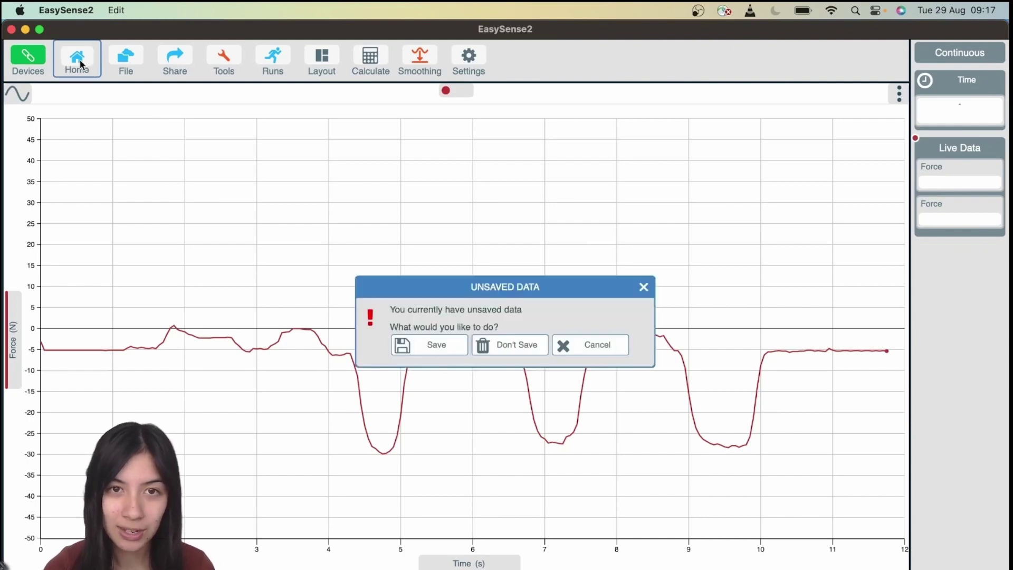
pyautogui.click(507, 345)
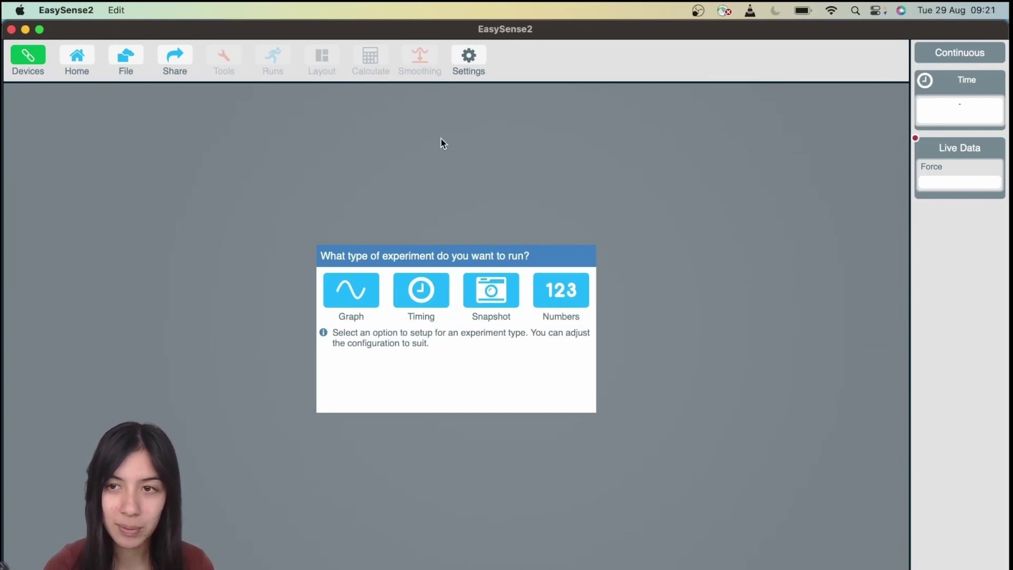
# - Start a Timing experiment and check the Reading panel's display mode without changing it
pyautogui.click(420, 295)
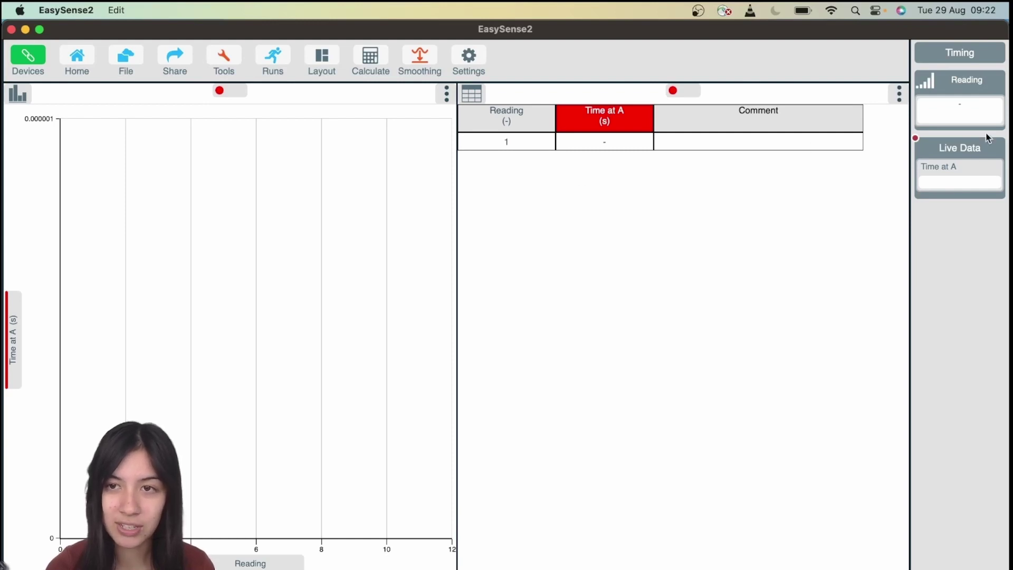
pyautogui.click(971, 97)
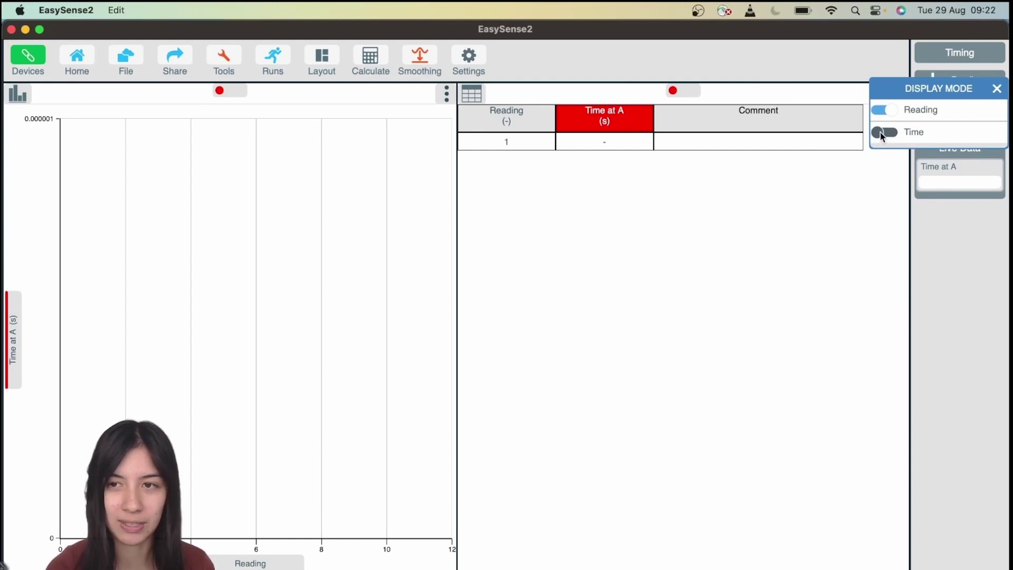
pyautogui.click(849, 170)
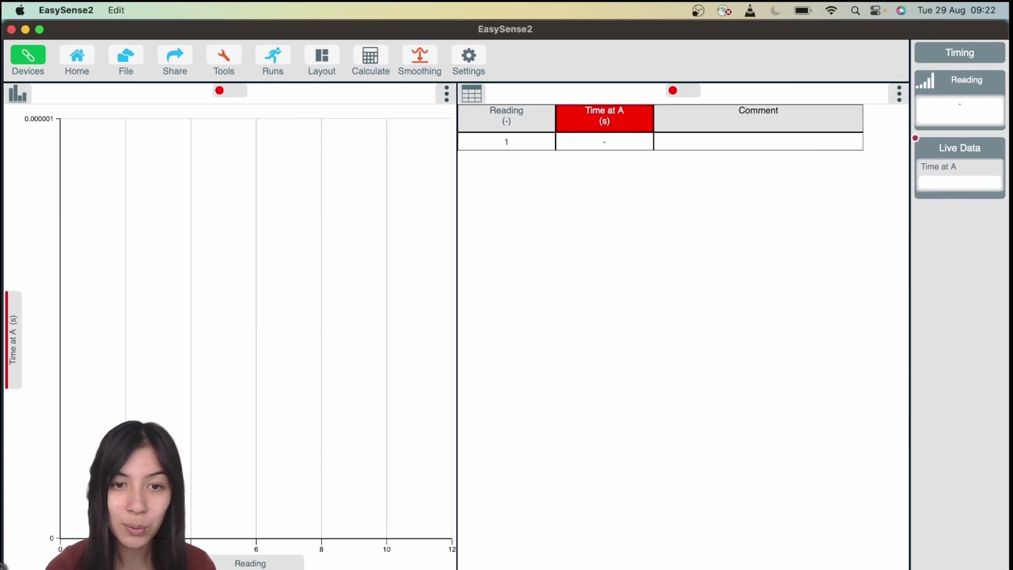
# - Open the experiment setup and keep Time as the timing mode
pyautogui.click(28, 58)
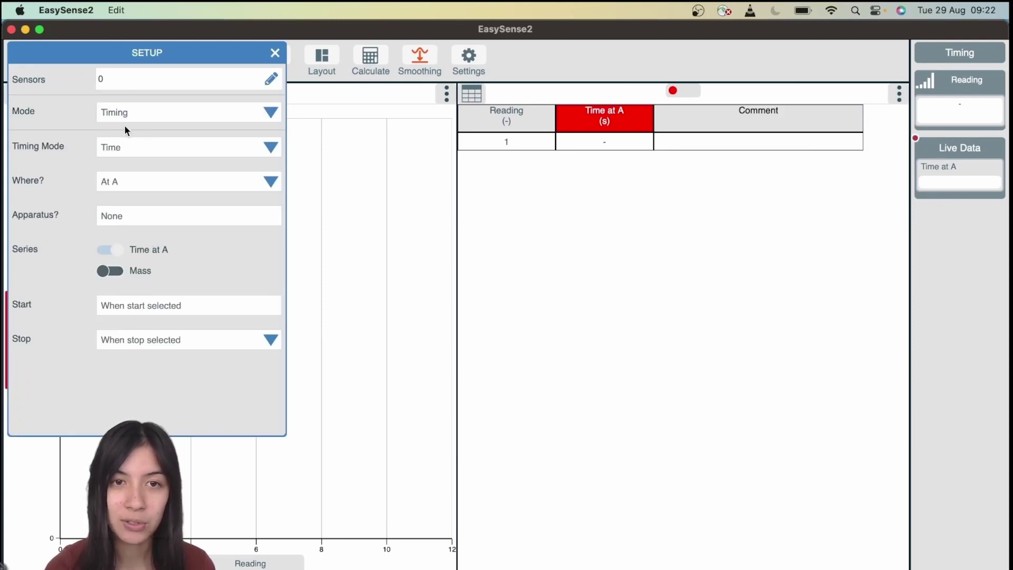
pyautogui.click(139, 146)
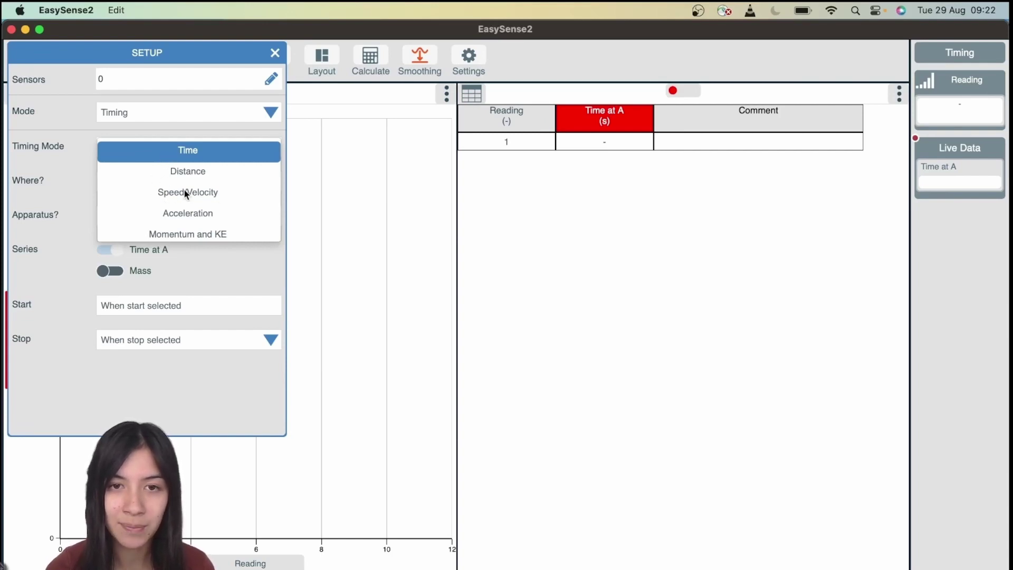
pyautogui.click(68, 189)
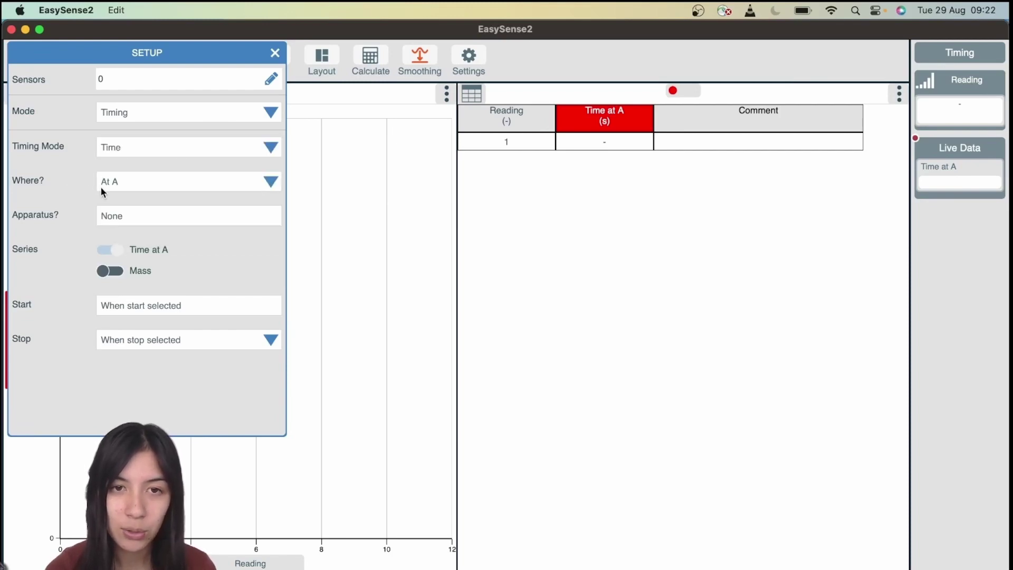
# - Try At A or B and At A then B, then set Where? to From A to A
pyautogui.click(116, 185)
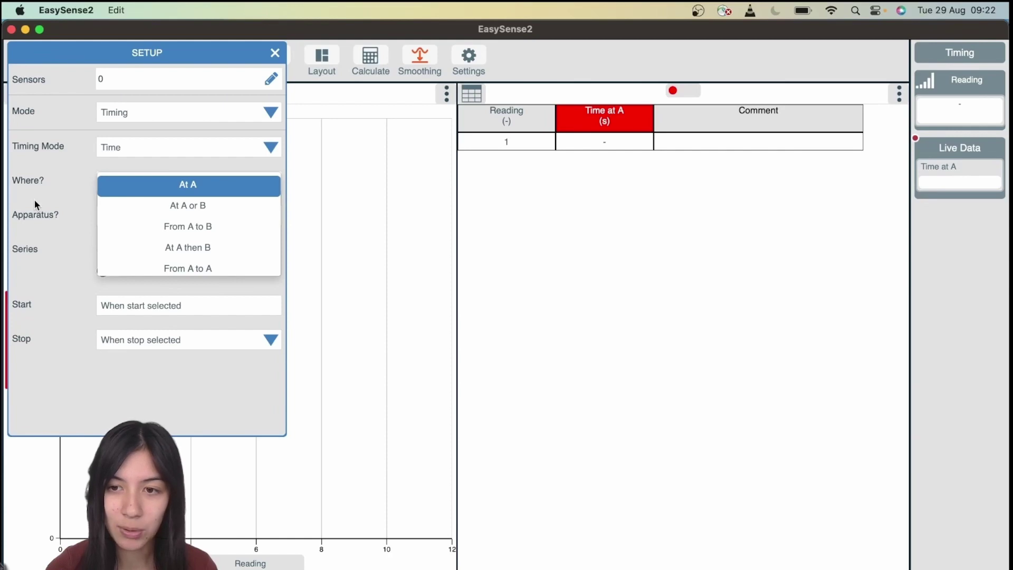
pyautogui.click(188, 205)
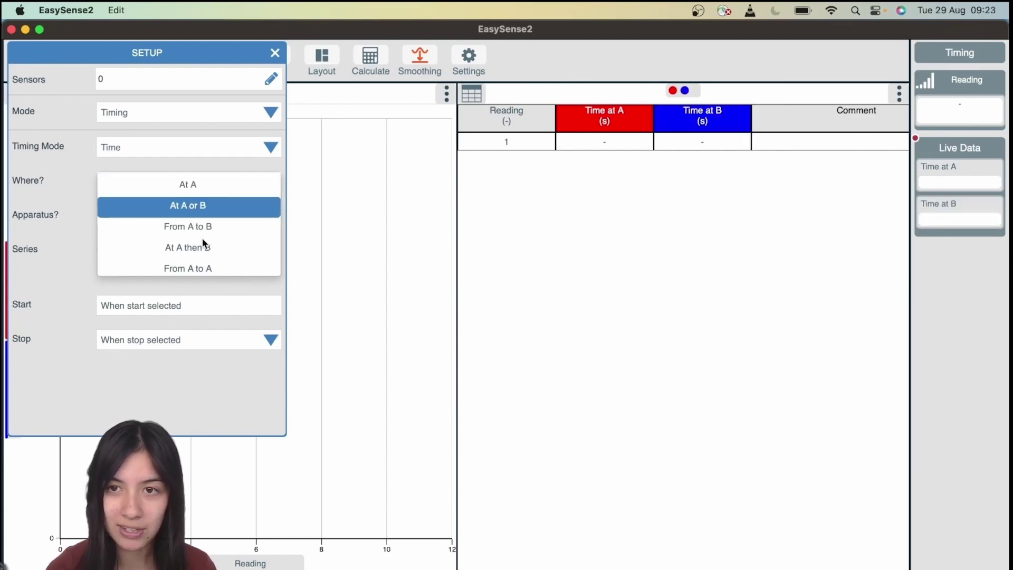
pyautogui.click(202, 242)
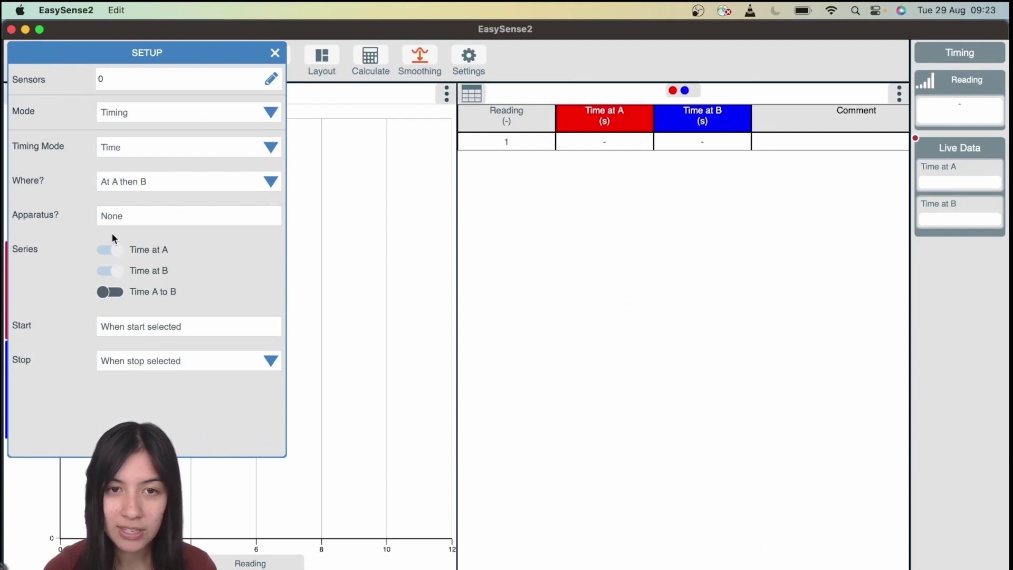
pyautogui.click(166, 190)
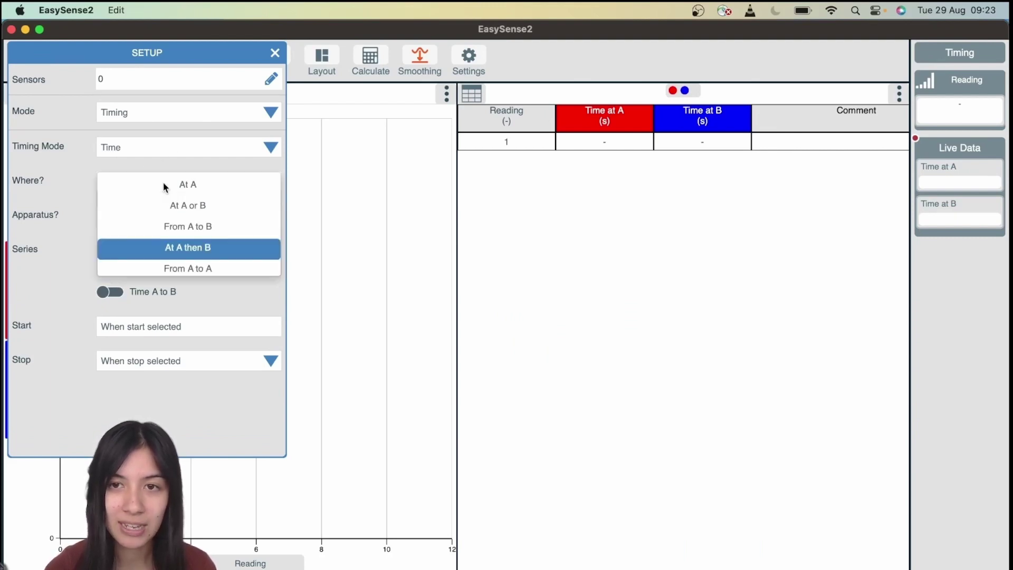
pyautogui.click(309, 235)
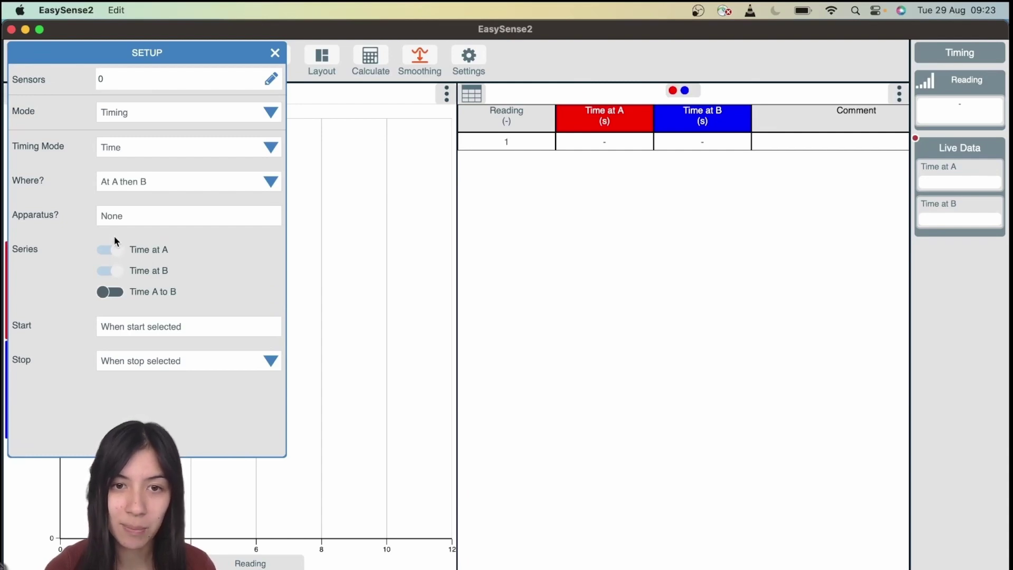
pyautogui.click(167, 186)
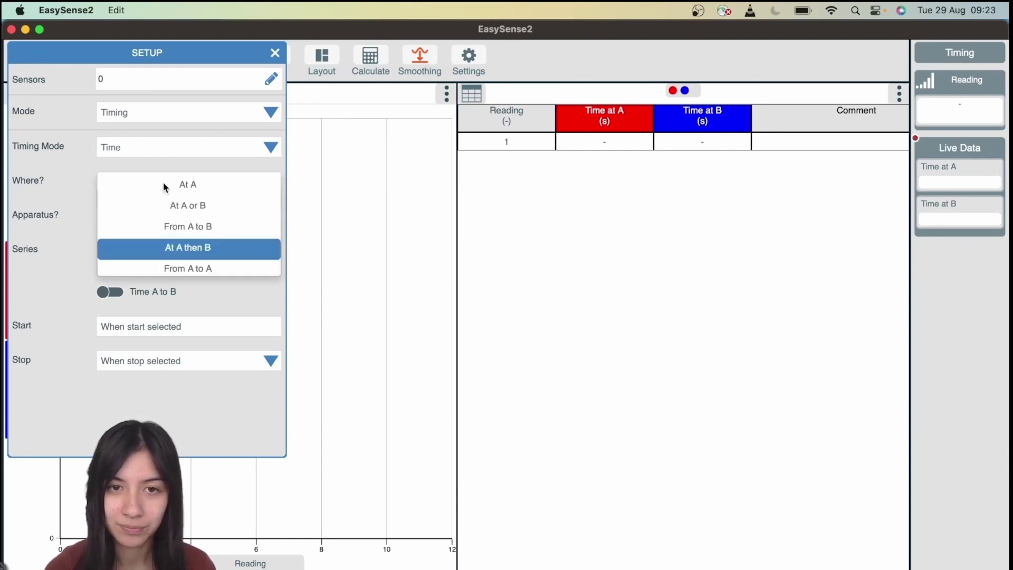
pyautogui.click(175, 267)
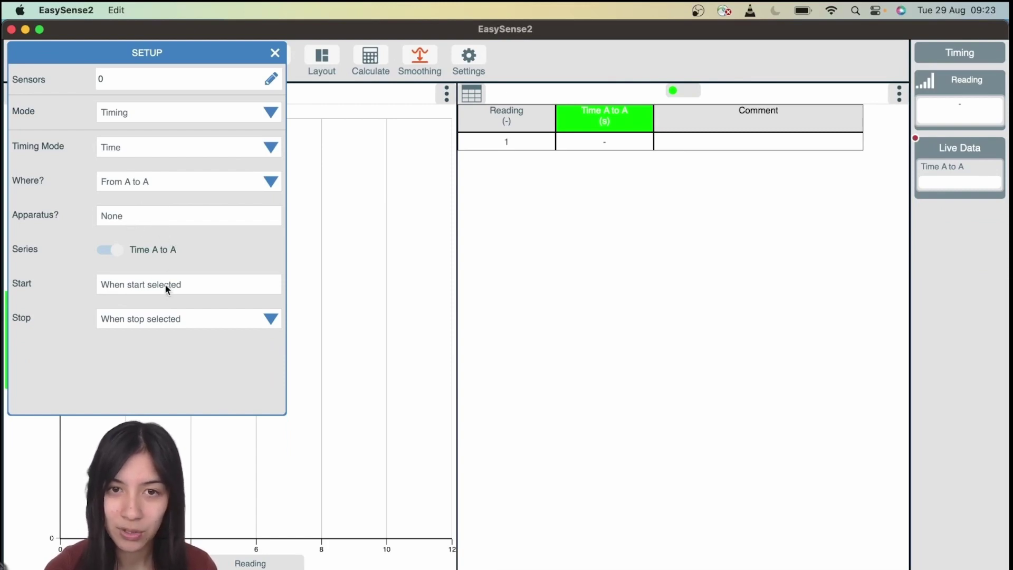
pyautogui.click(140, 146)
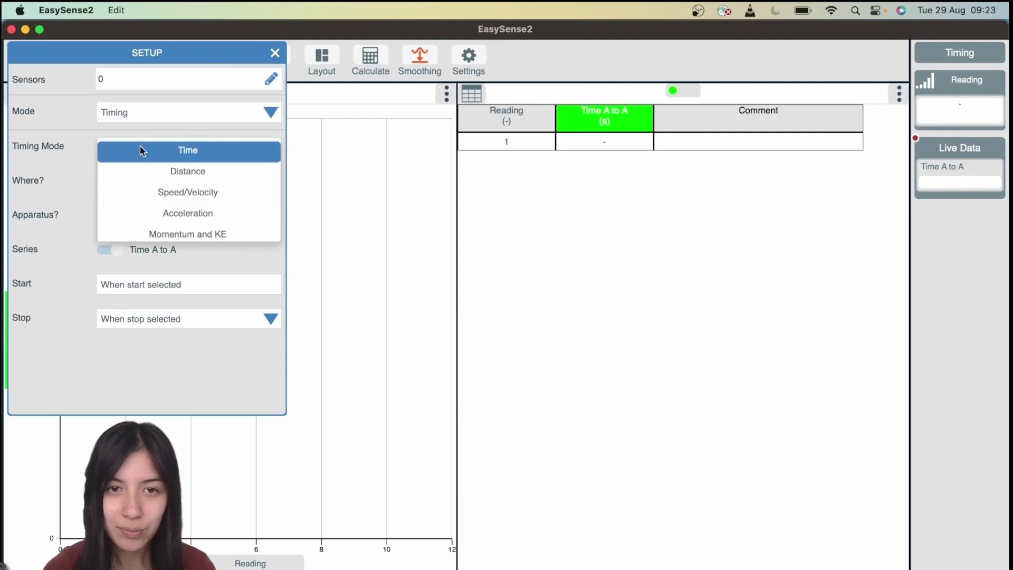
# - Switch the timing mode to Speed/Velocity with a Single Interrupt apparatus
pyautogui.click(161, 192)
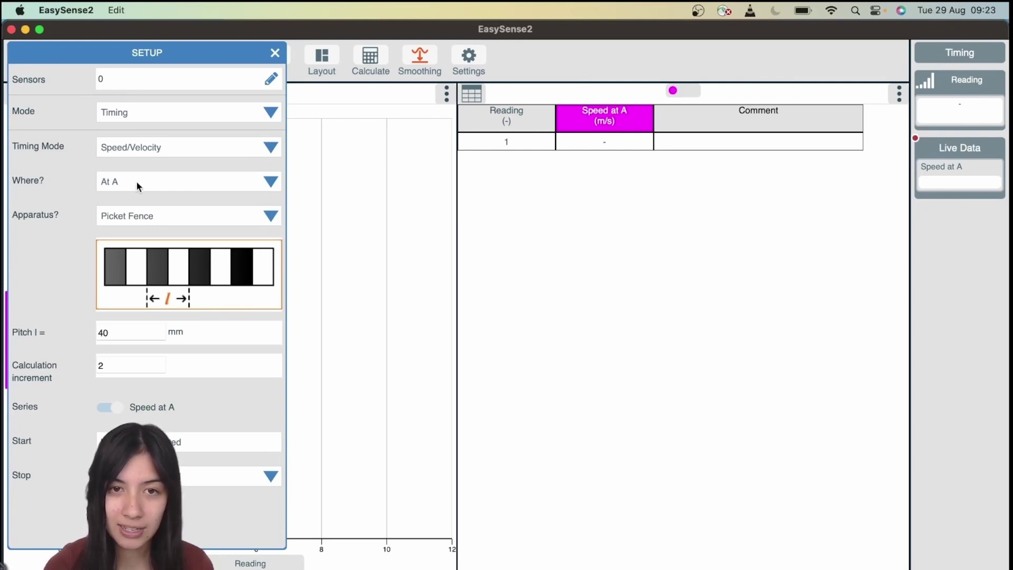
pyautogui.click(150, 217)
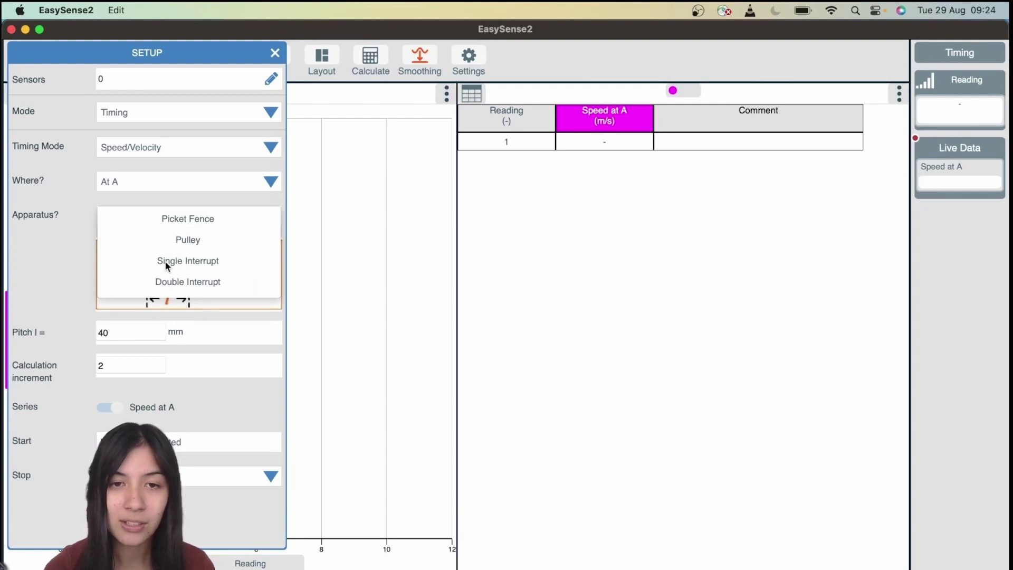
pyautogui.click(80, 242)
pyautogui.click(152, 221)
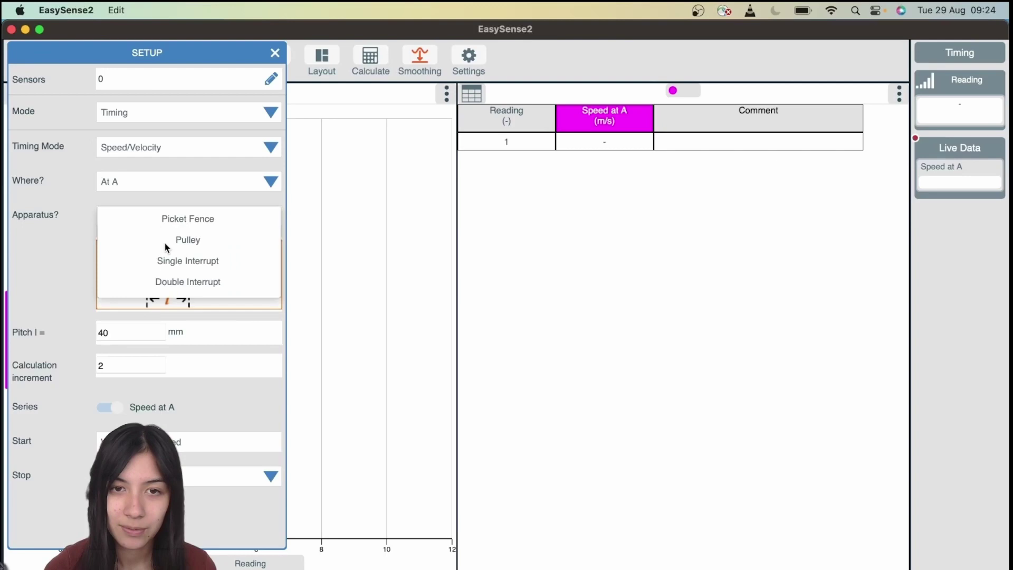
pyautogui.click(164, 256)
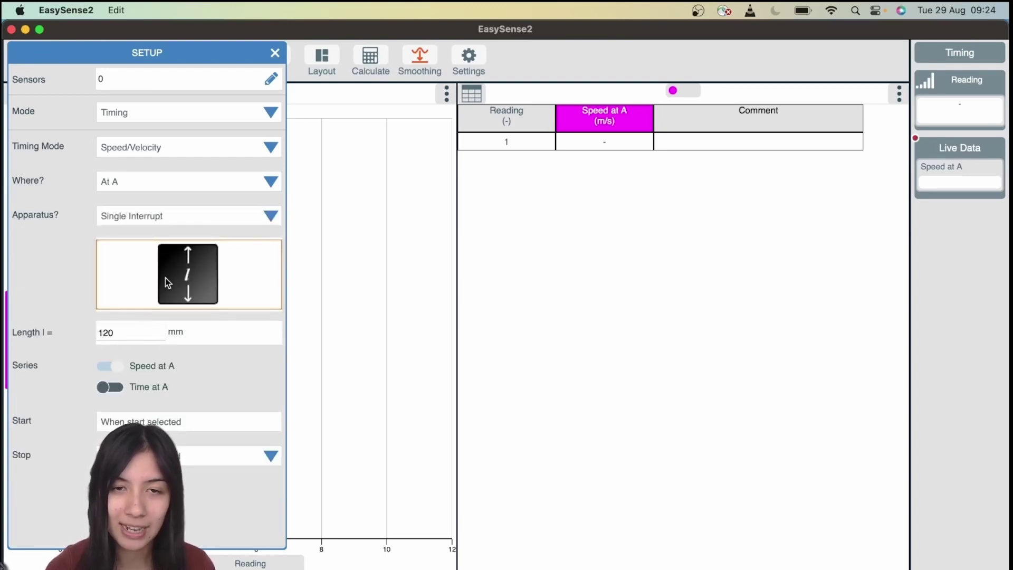
pyautogui.click(162, 213)
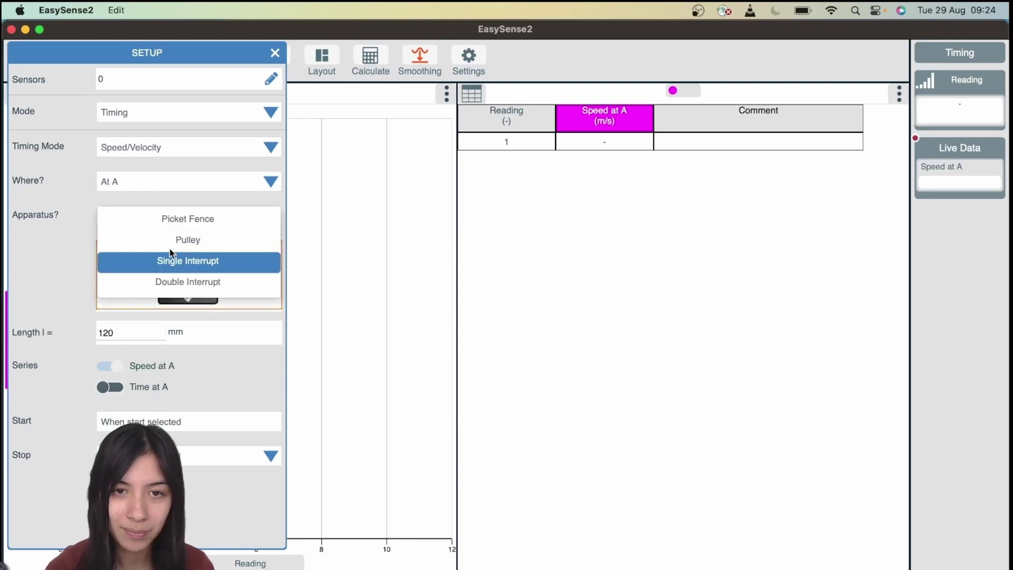
pyautogui.click(171, 240)
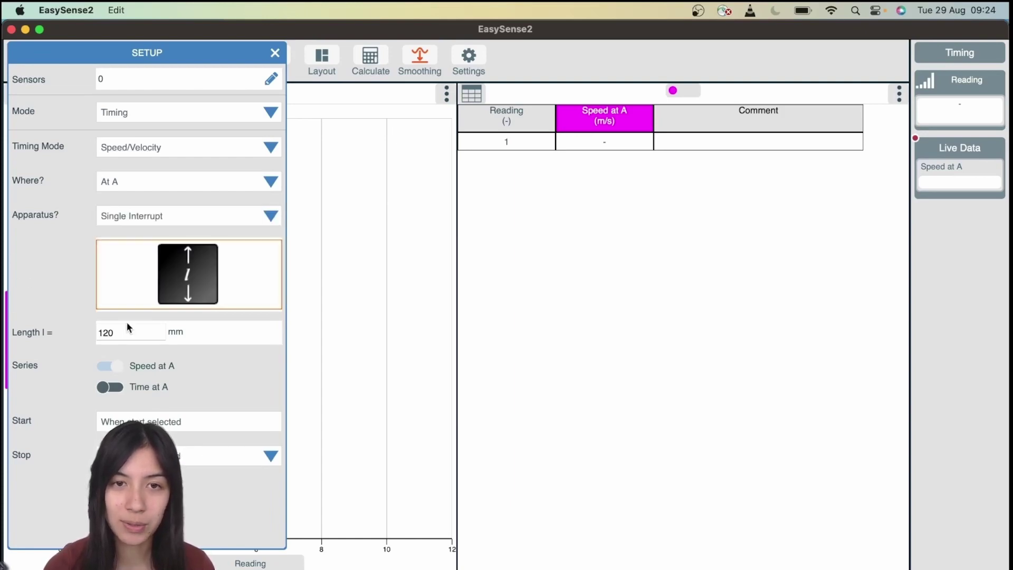
# - Set Where? to At A then B, after briefly trying From A to B
pyautogui.click(177, 182)
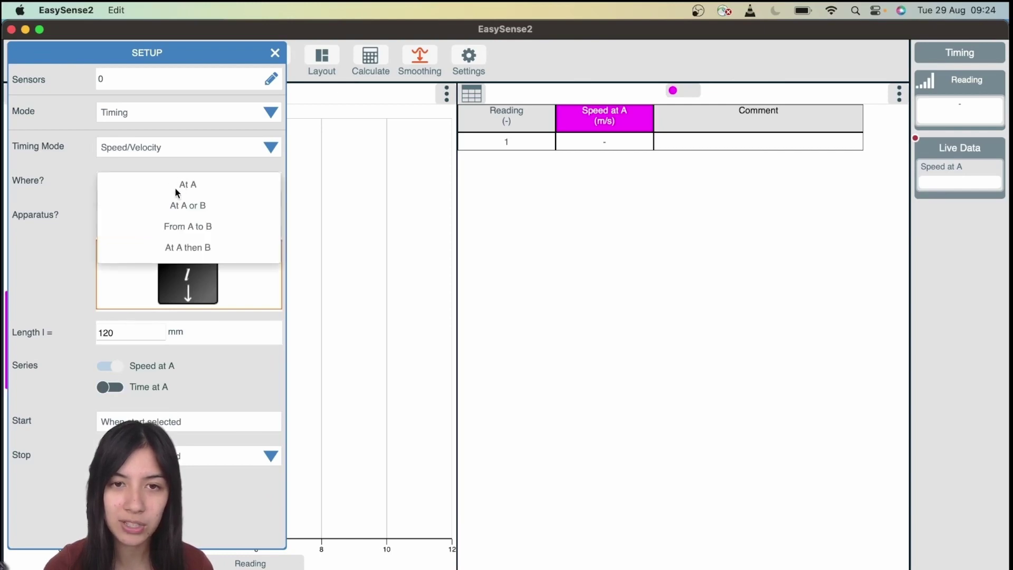
pyautogui.click(179, 227)
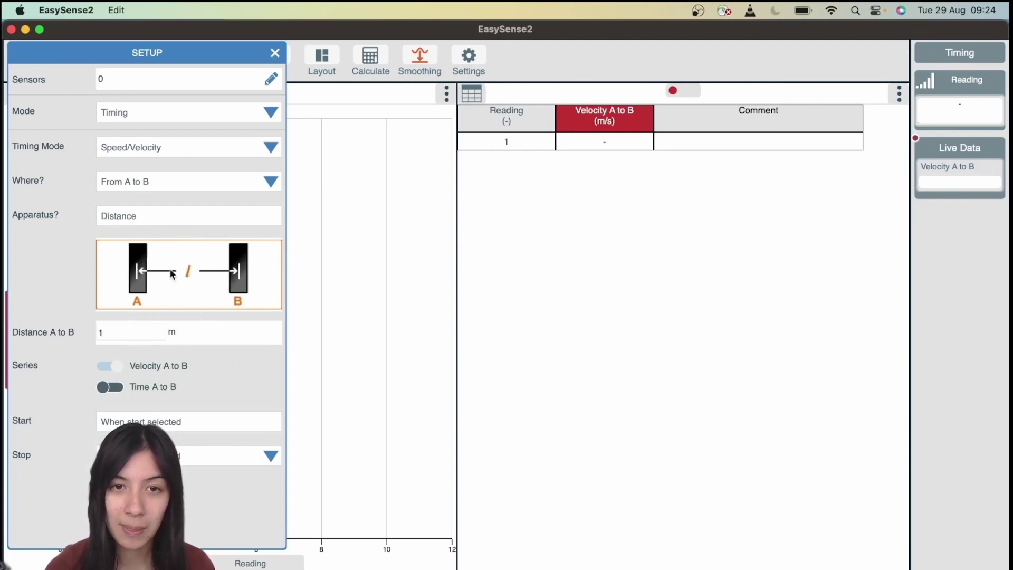
pyautogui.click(147, 182)
pyautogui.click(153, 247)
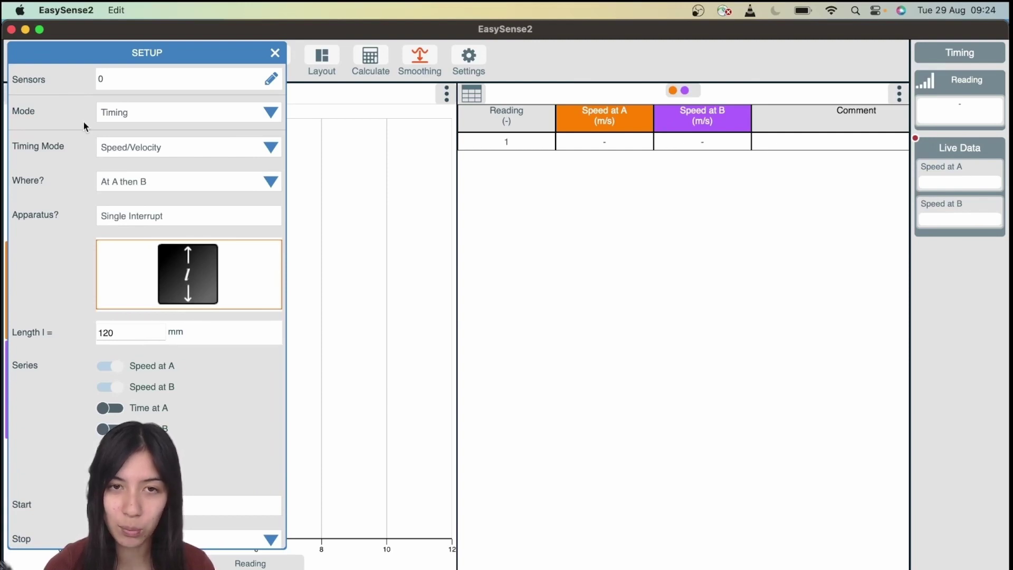
# - Reopen the setup and switch the timing mode back to Time
pyautogui.click(274, 53)
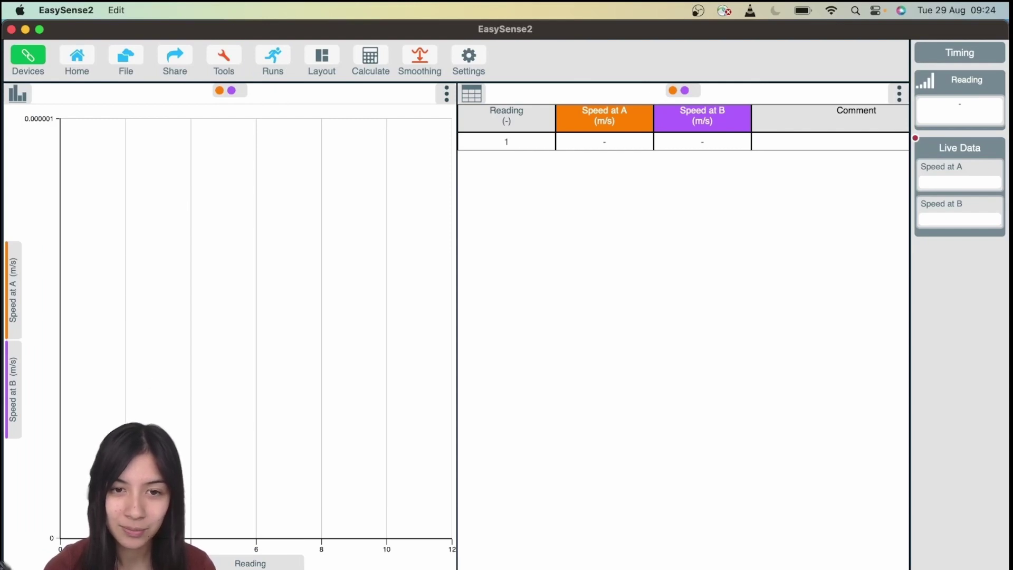
pyautogui.click(28, 55)
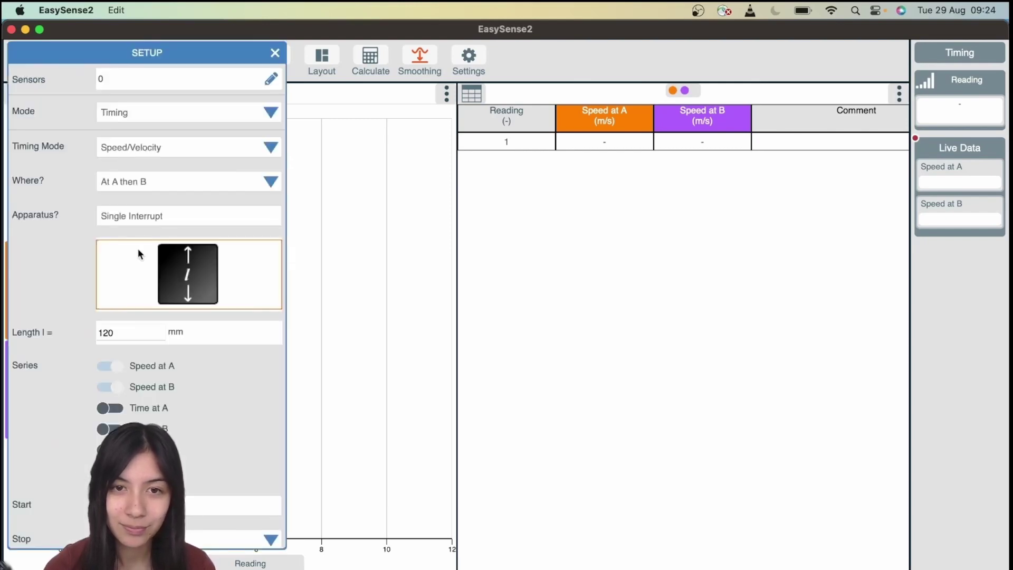
pyautogui.click(149, 178)
pyautogui.click(103, 164)
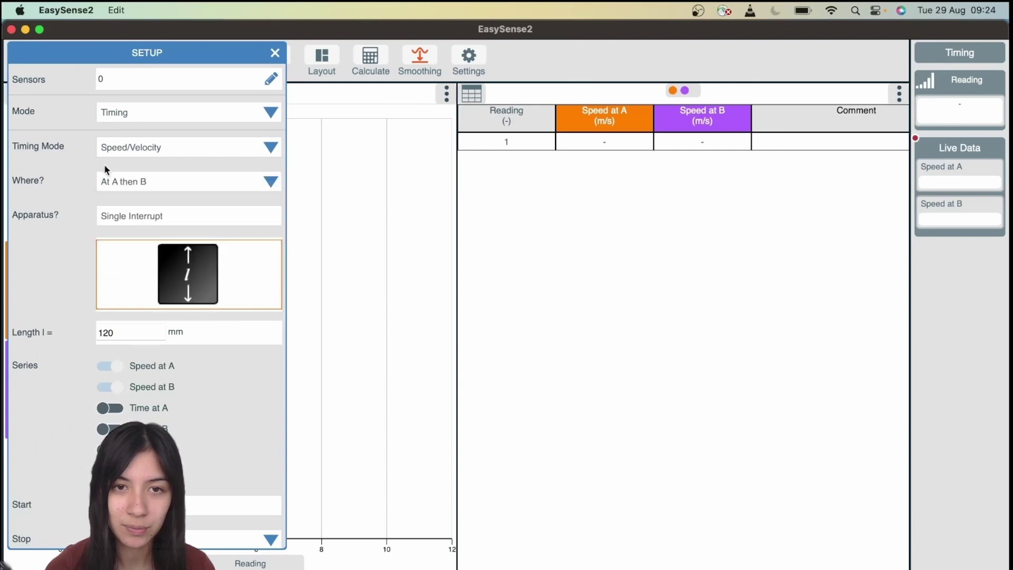
pyautogui.click(142, 144)
pyautogui.click(156, 150)
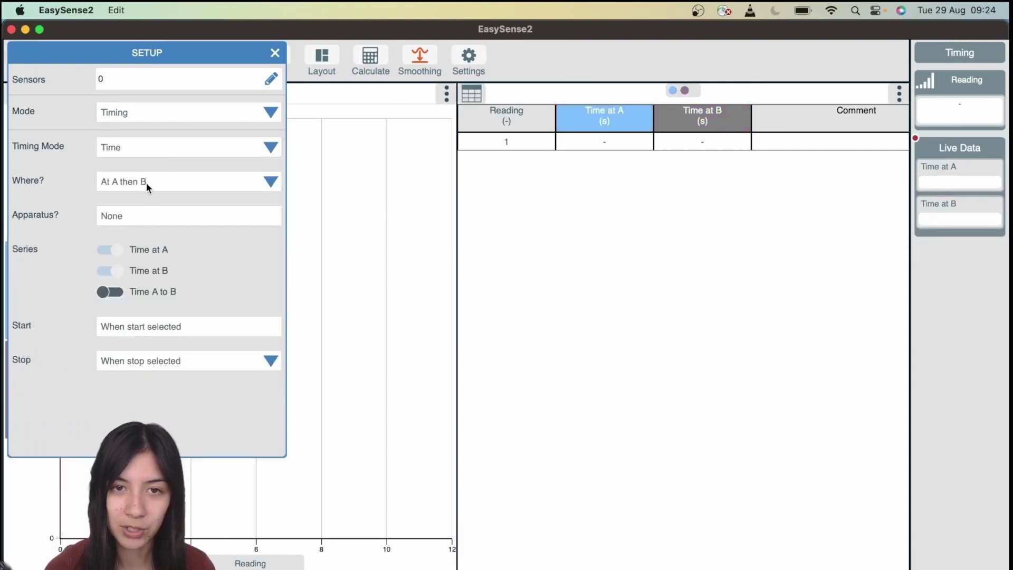
# - Set Where? to From A to B and close the setup panel
pyautogui.click(145, 186)
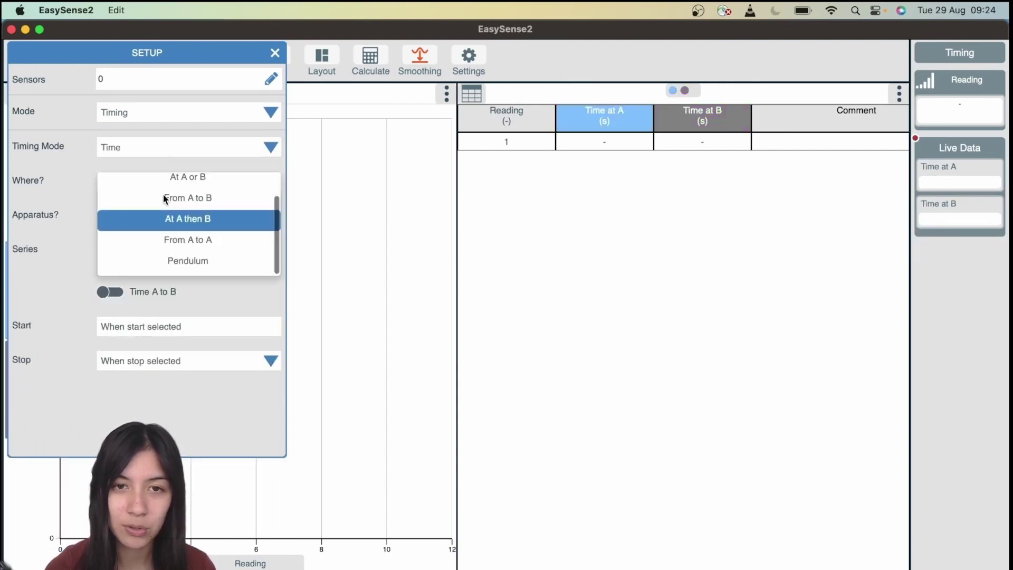
pyautogui.scroll(1, 163, 198)
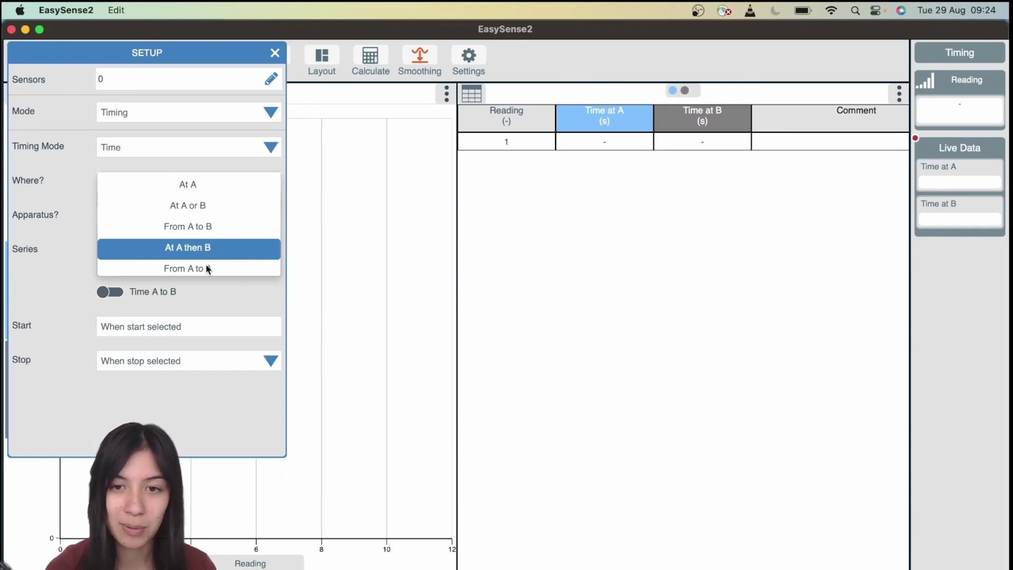
pyautogui.click(190, 227)
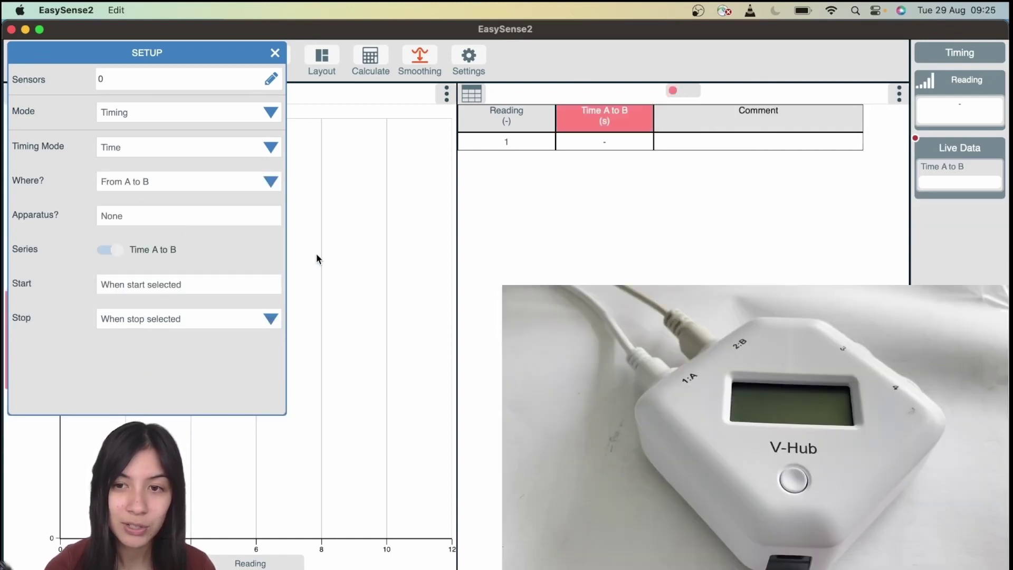
pyautogui.click(317, 253)
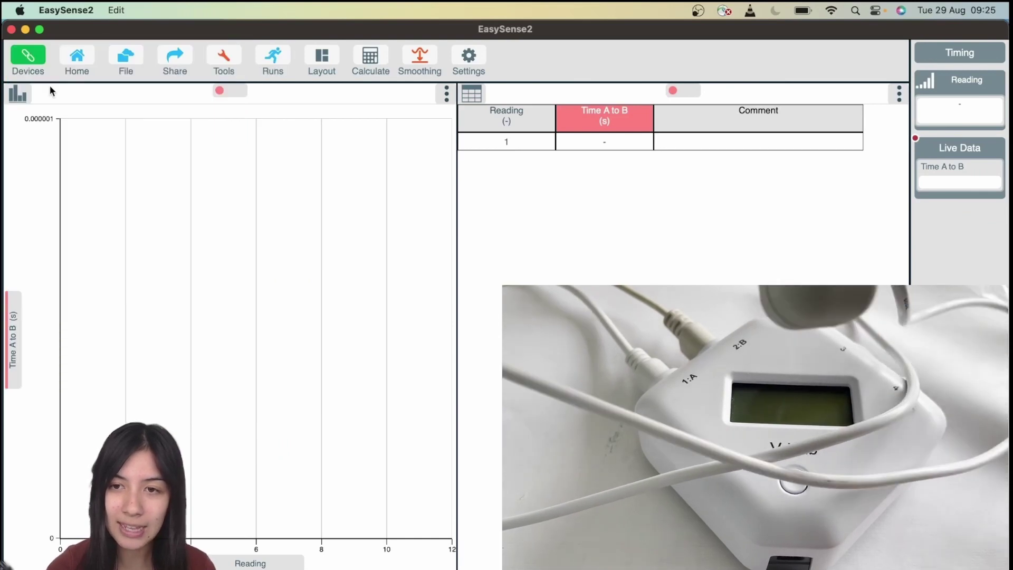
pyautogui.click(28, 57)
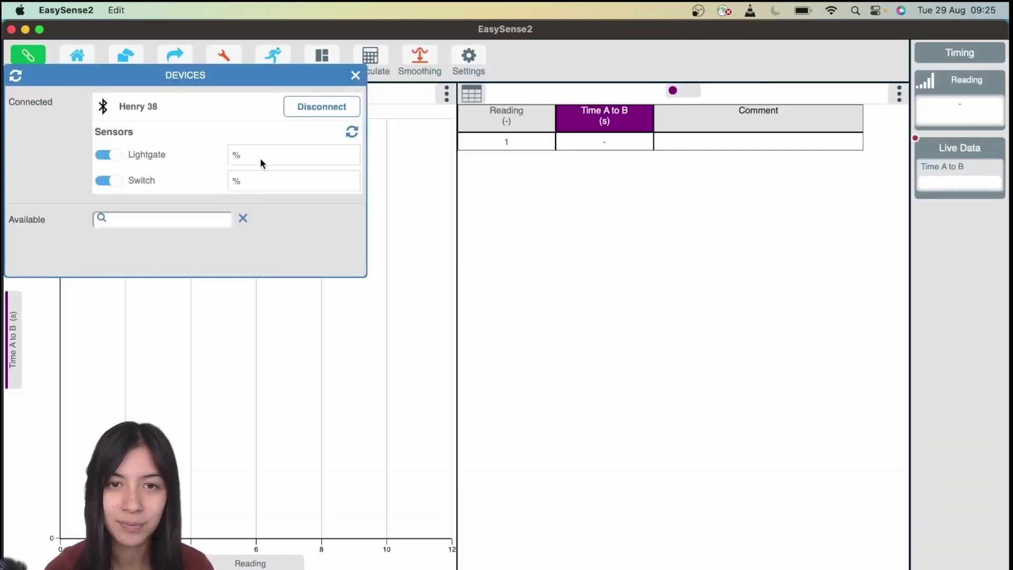
pyautogui.click(354, 78)
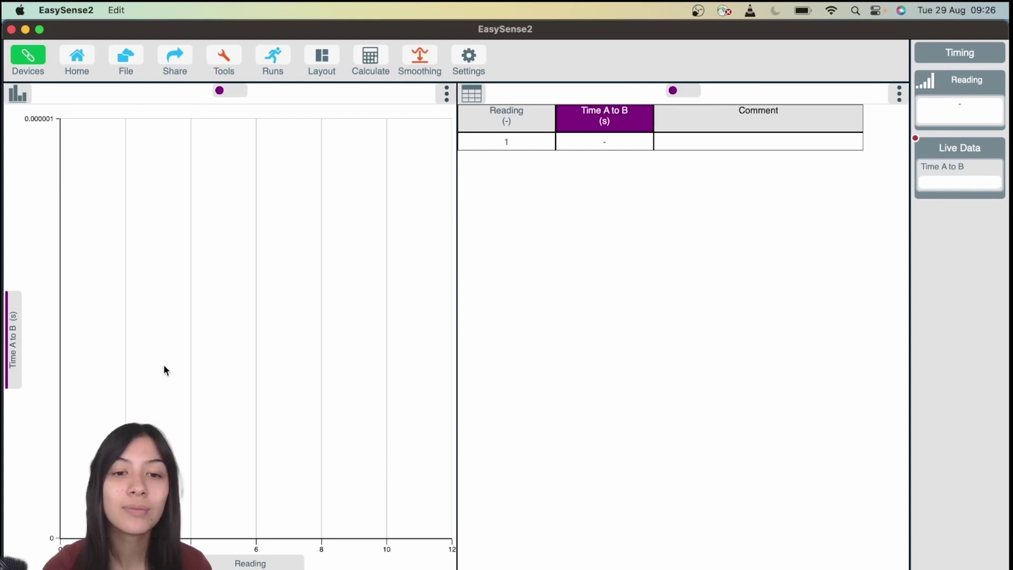
# - Start recording From A to B light-gate timing readings with the space key
pyautogui.press('space')
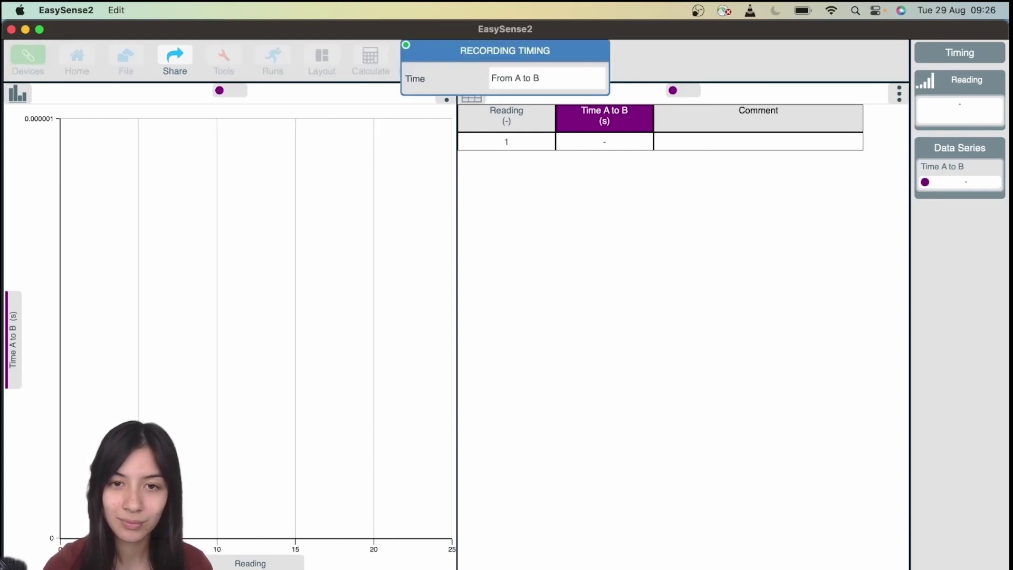